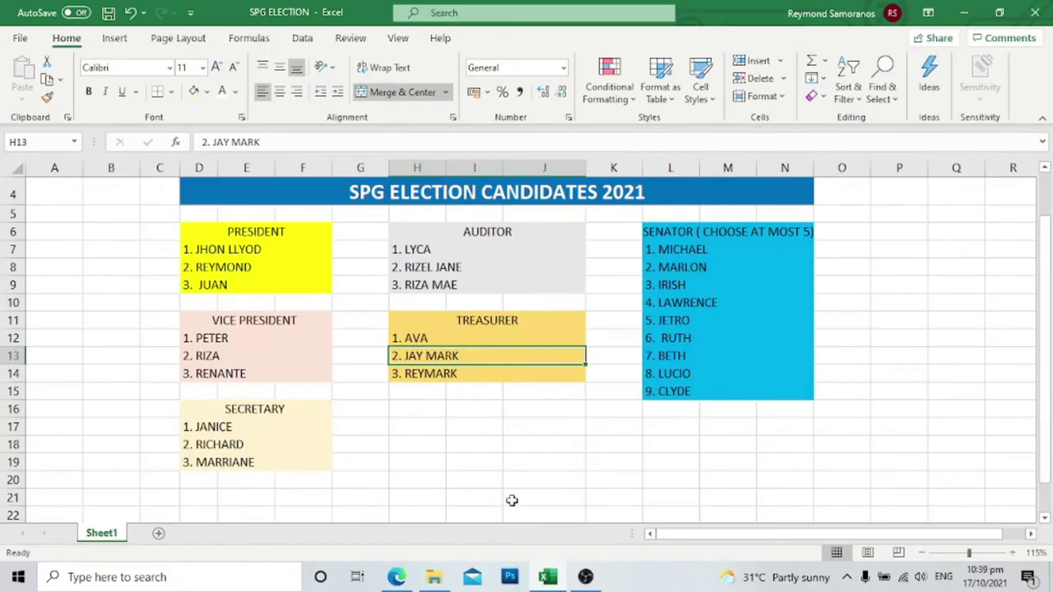
{"action": "scroll", "coordinate": [510, 500], "scroll_direction": "up", "scroll_amount": 1}
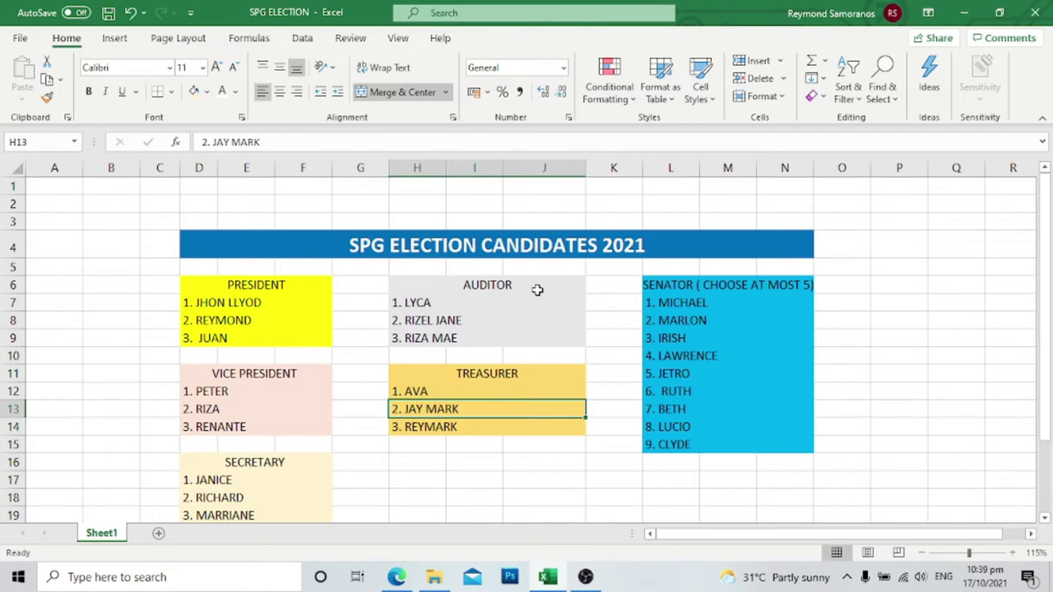
{"action": "scroll", "coordinate": [461, 280], "scroll_direction": "down", "scroll_amount": 1}
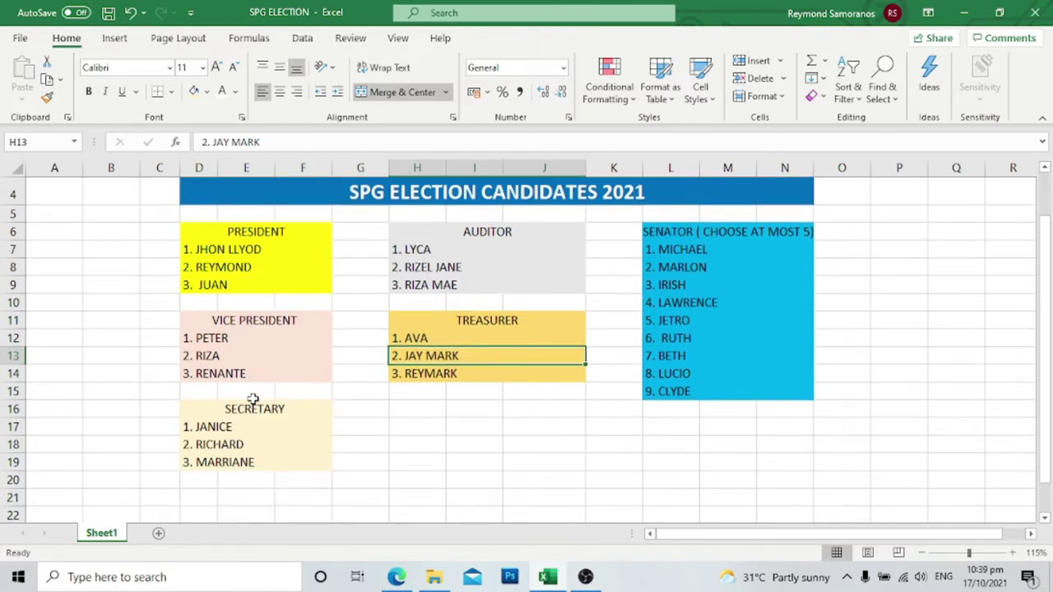
{"action": "left_click_drag", "start_coordinate": [469, 337], "coordinate": [513, 428]}
{"action": "left_click", "coordinate": [520, 425]}
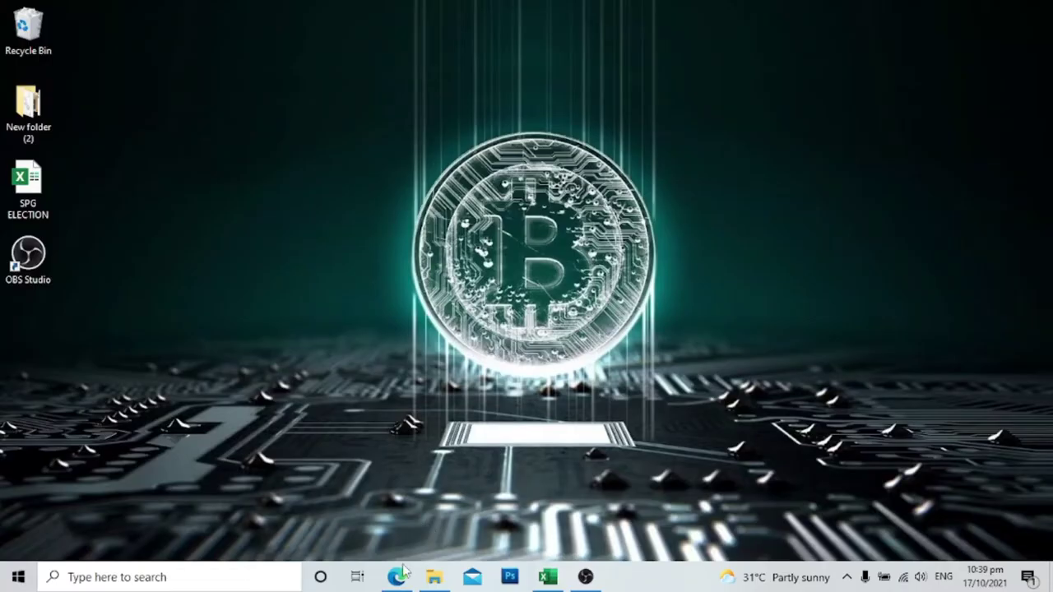
- Switch to the Edge browser and open Google Forms from Google's apps to start a new blank form
{"action": "left_click", "coordinate": [396, 577]}
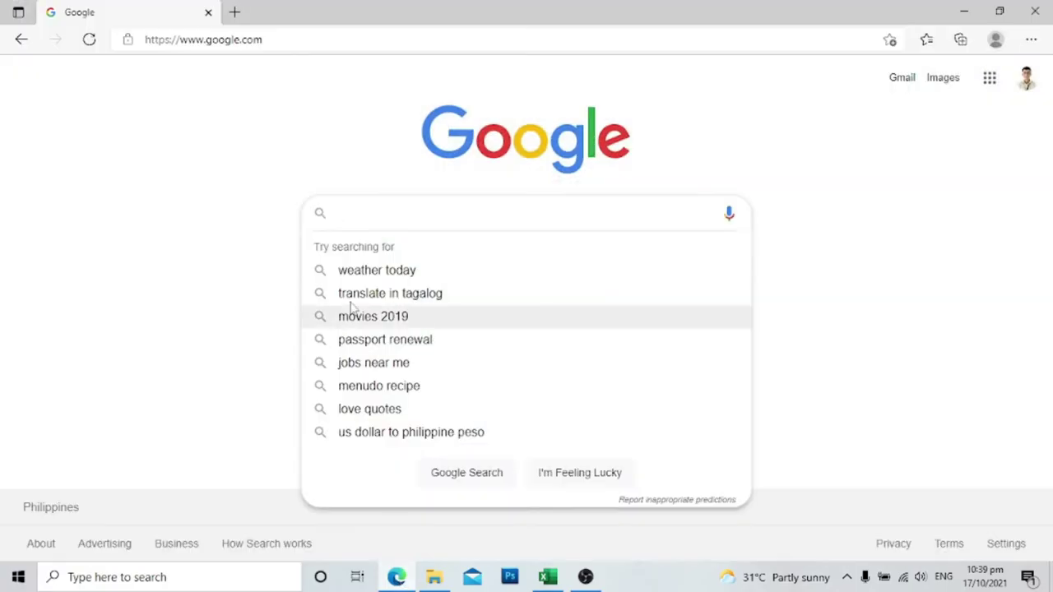
{"action": "left_click", "coordinate": [212, 191]}
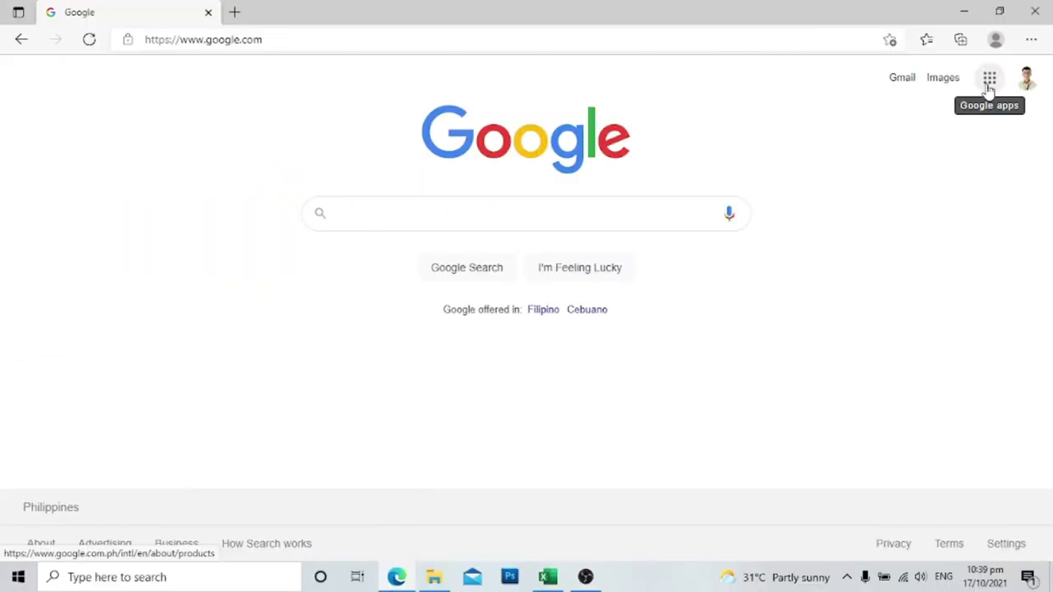
{"action": "left_click", "coordinate": [990, 79]}
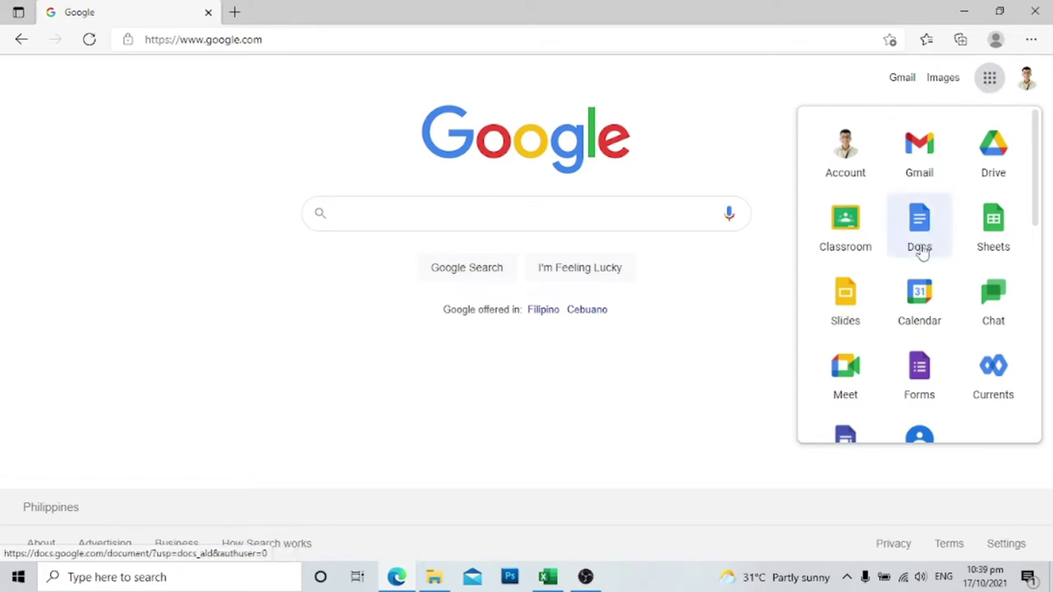
{"action": "left_click", "coordinate": [919, 373]}
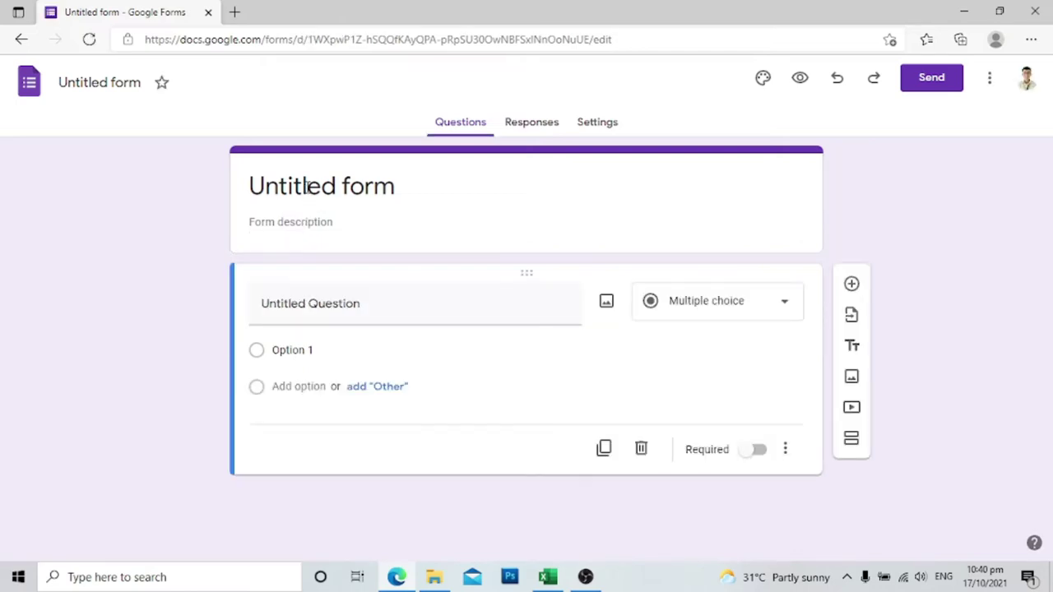
- Title the form "SPG ELECTION 2021", leaving the form description empty
{"action": "left_click", "coordinate": [308, 187]}
{"action": "left_click_drag", "start_coordinate": [386, 177], "coordinate": [235, 185]}
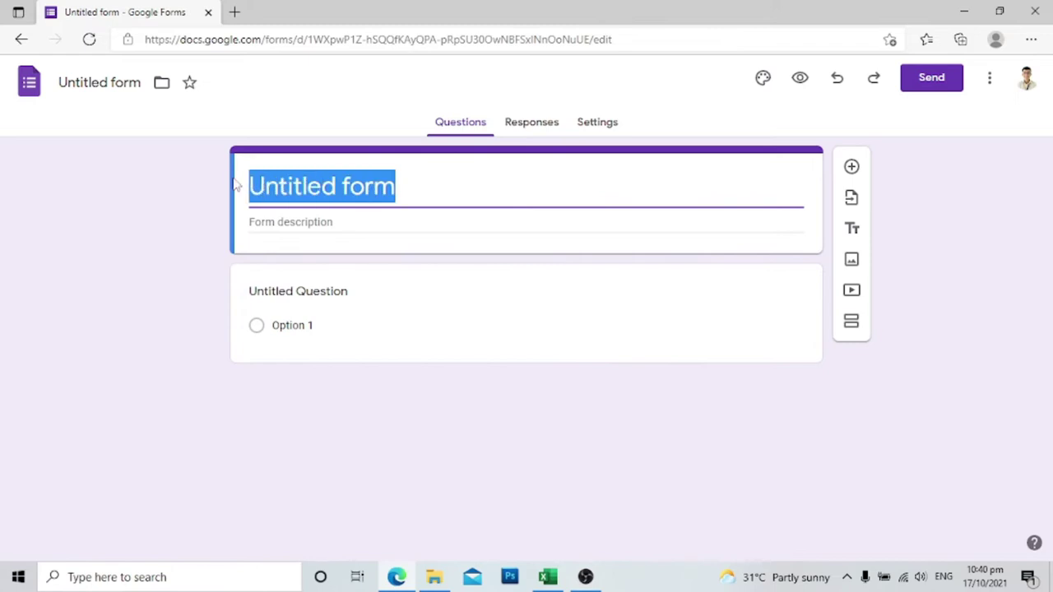
{"action": "type", "text": "SP"}
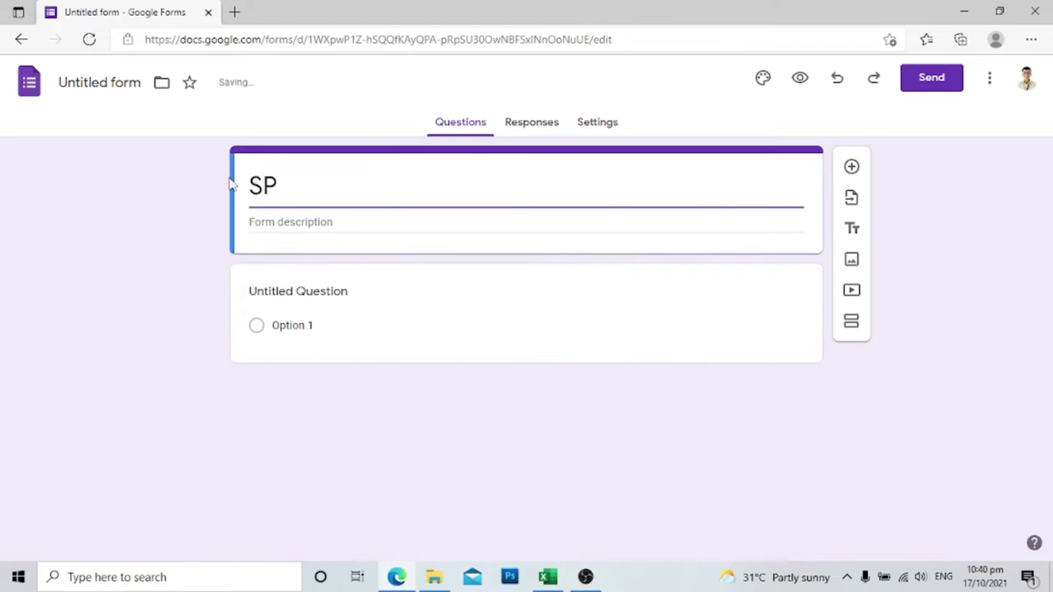
{"action": "type", "text": "G ELECTIO"}
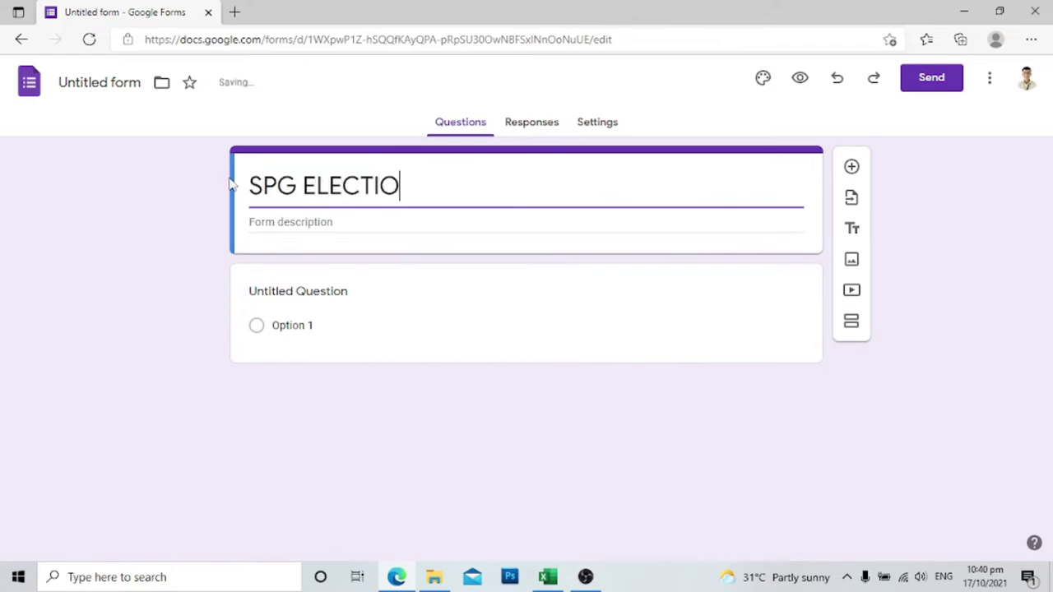
{"action": "type", "text": "N 2021"}
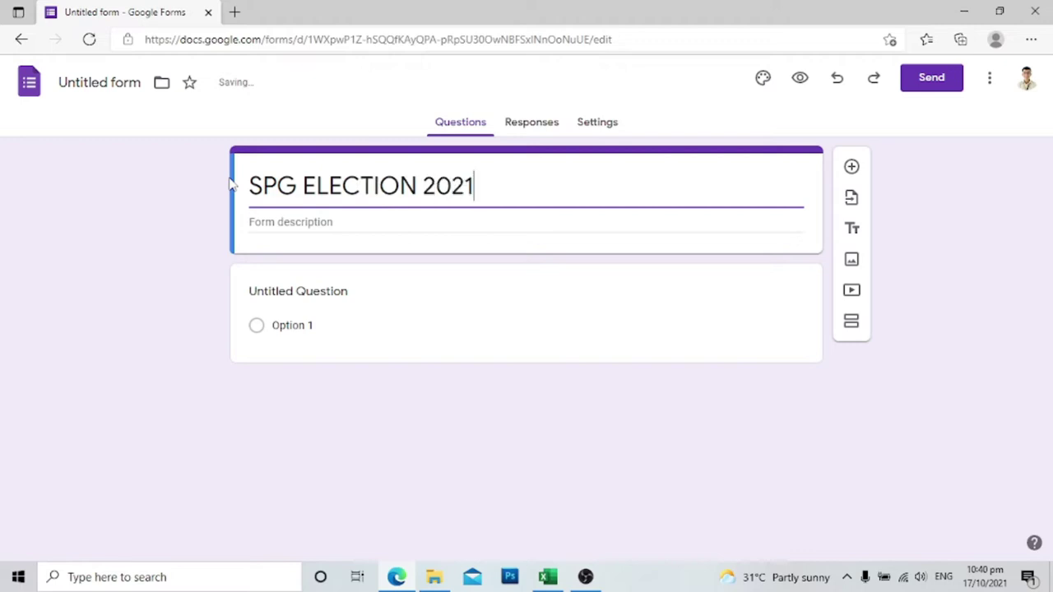
{"action": "left_click", "coordinate": [291, 225]}
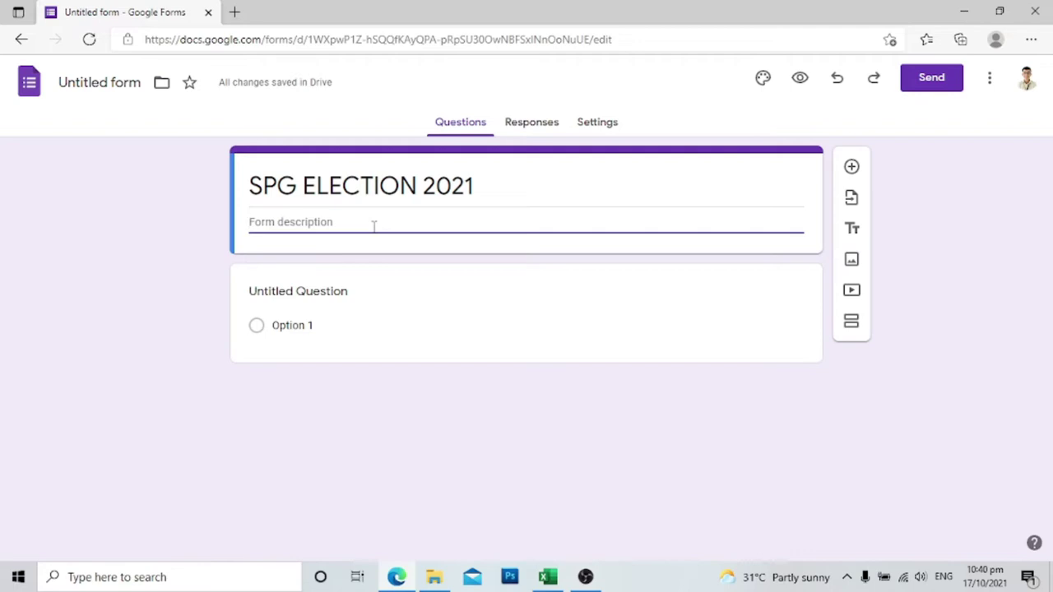
{"action": "left_click", "coordinate": [176, 288]}
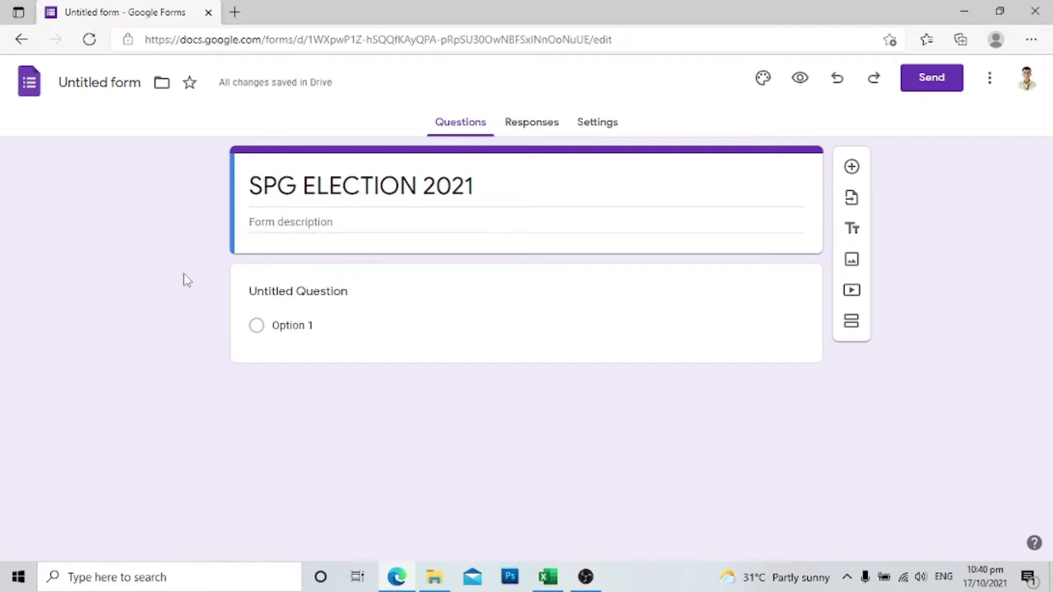
- Set up the first question as a short-answer question titled "NAME, MIDDLE INITIAL, SURNAME"
{"action": "left_click", "coordinate": [309, 298]}
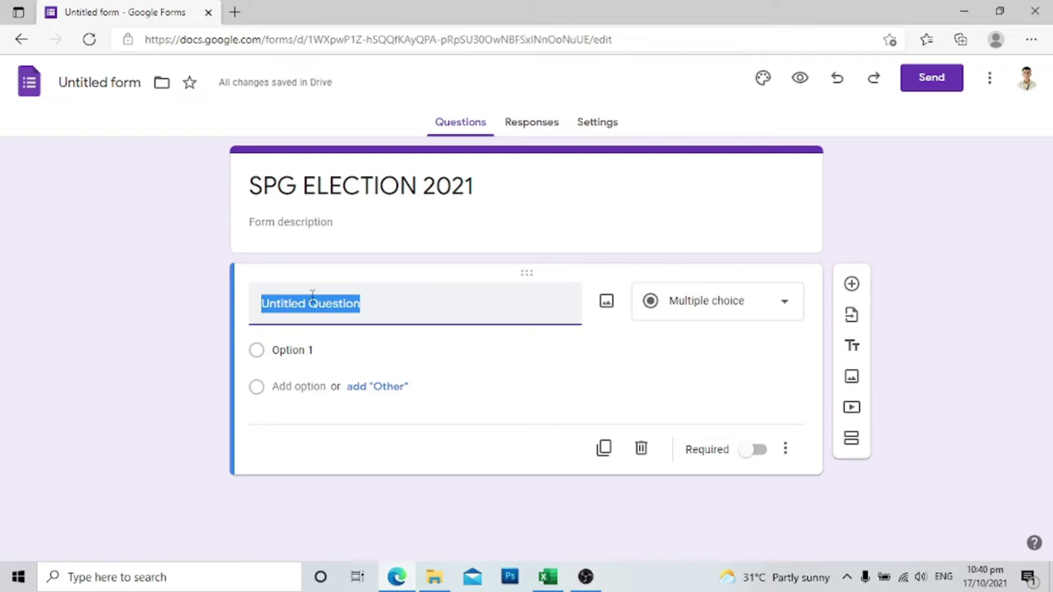
{"action": "type", "text": "NAME"}
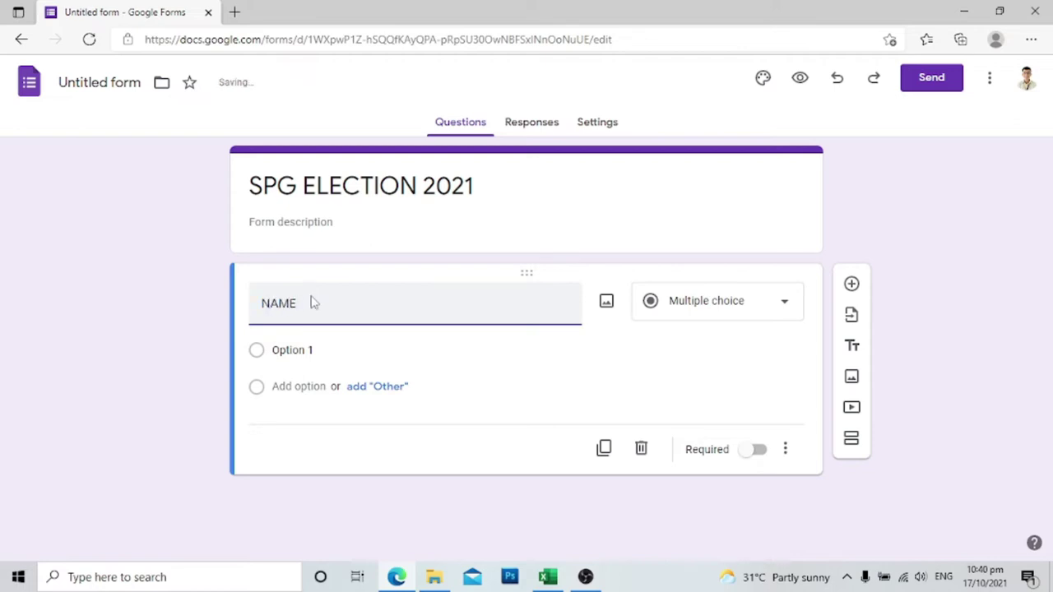
{"action": "type", "text": ", MIDD"}
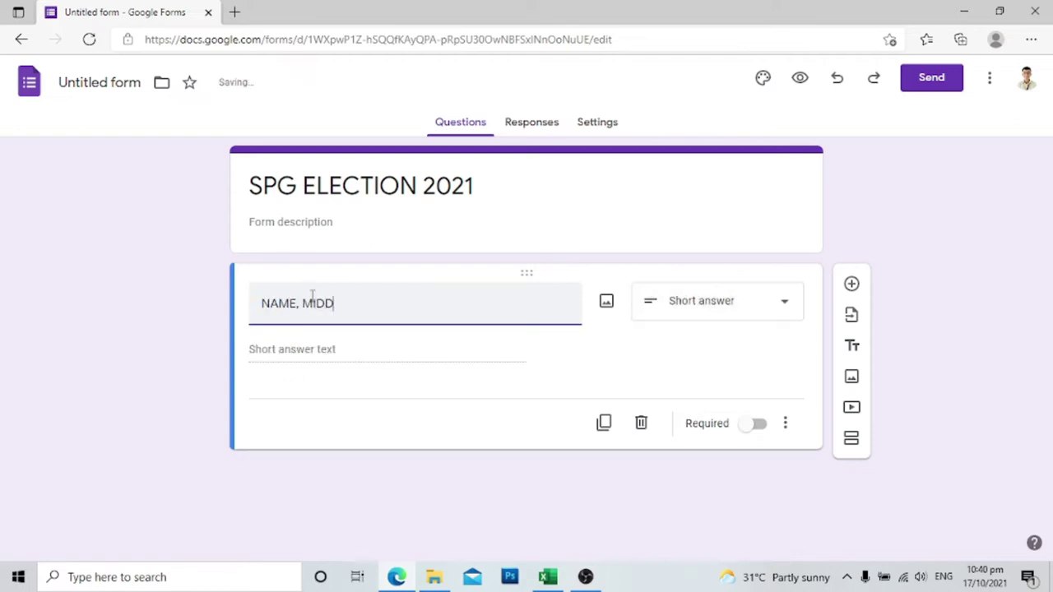
{"action": "type", "text": "LE INITIAL"}
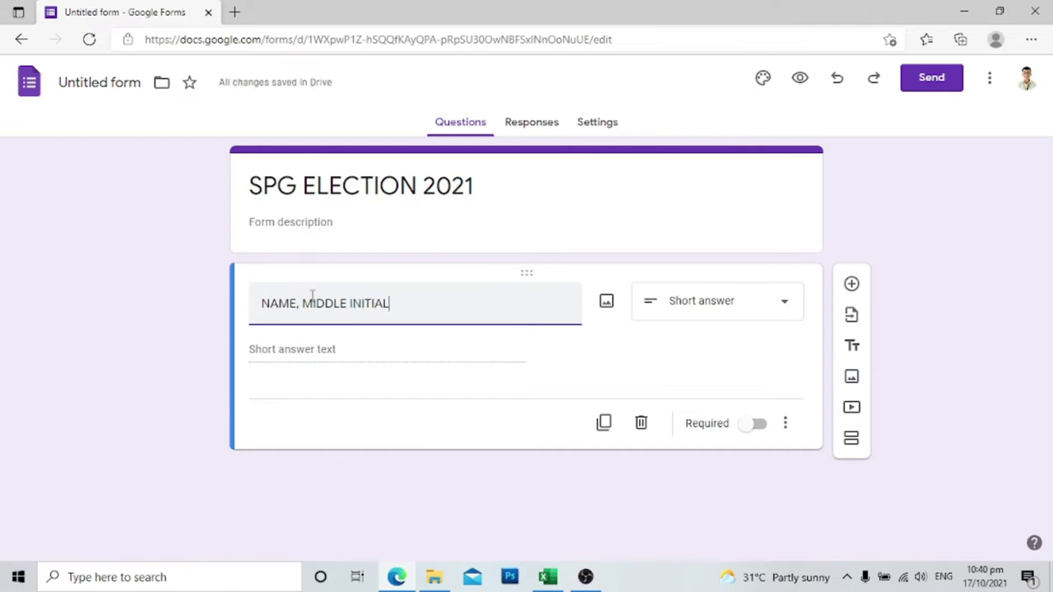
{"action": "type", "text": ", SURNAME"}
{"action": "left_click", "coordinate": [312, 351]}
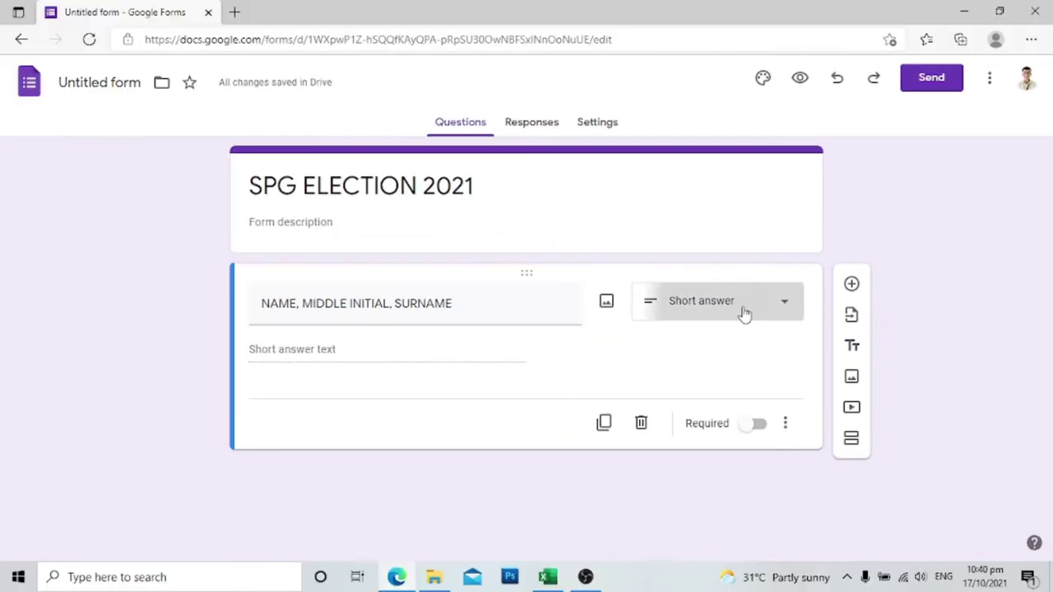
{"action": "left_click", "coordinate": [744, 316]}
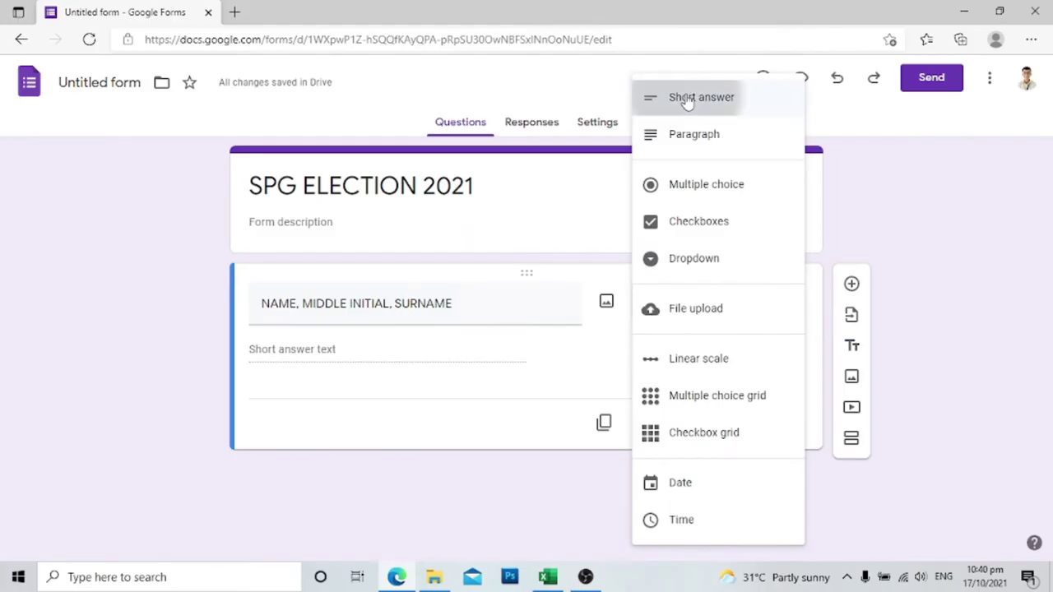
{"action": "left_click", "coordinate": [765, 158]}
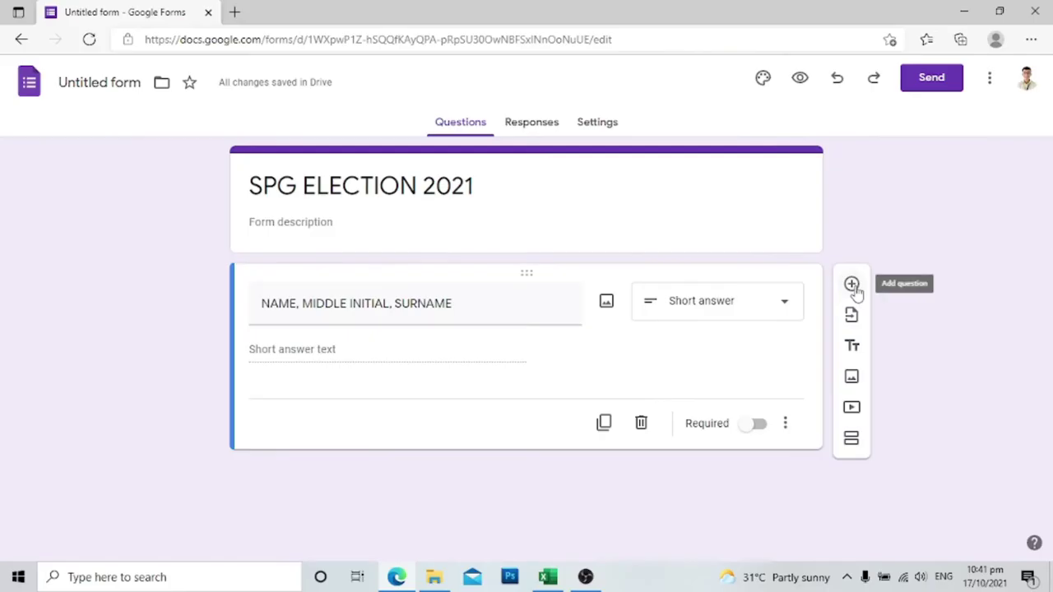
- Add a multiple-choice question titled "PRESIDENT" below the name question
{"action": "left_click", "coordinate": [720, 267]}
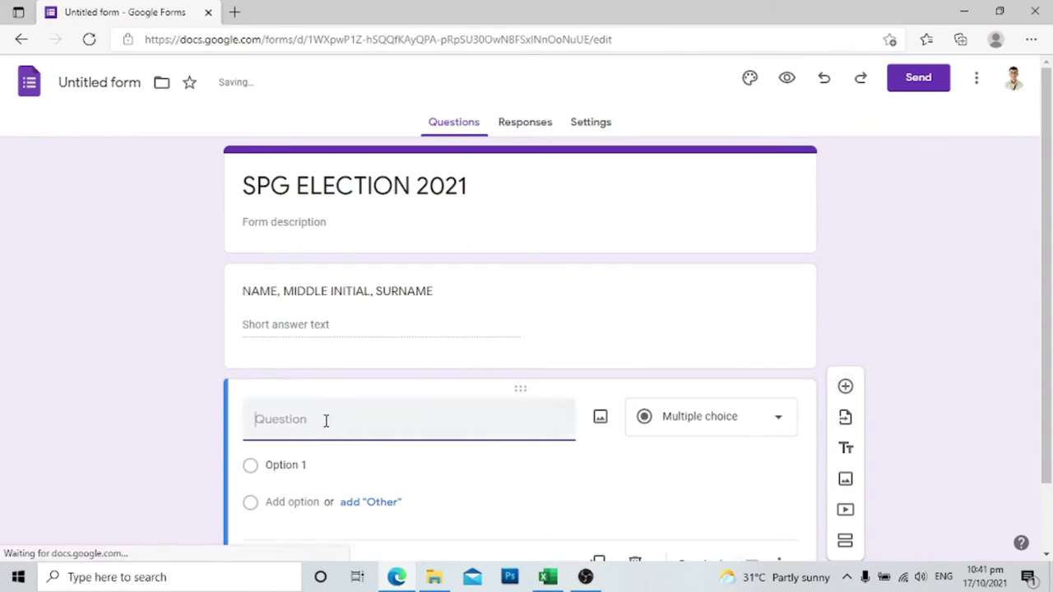
{"action": "type", "text": "PRESIDENT"}
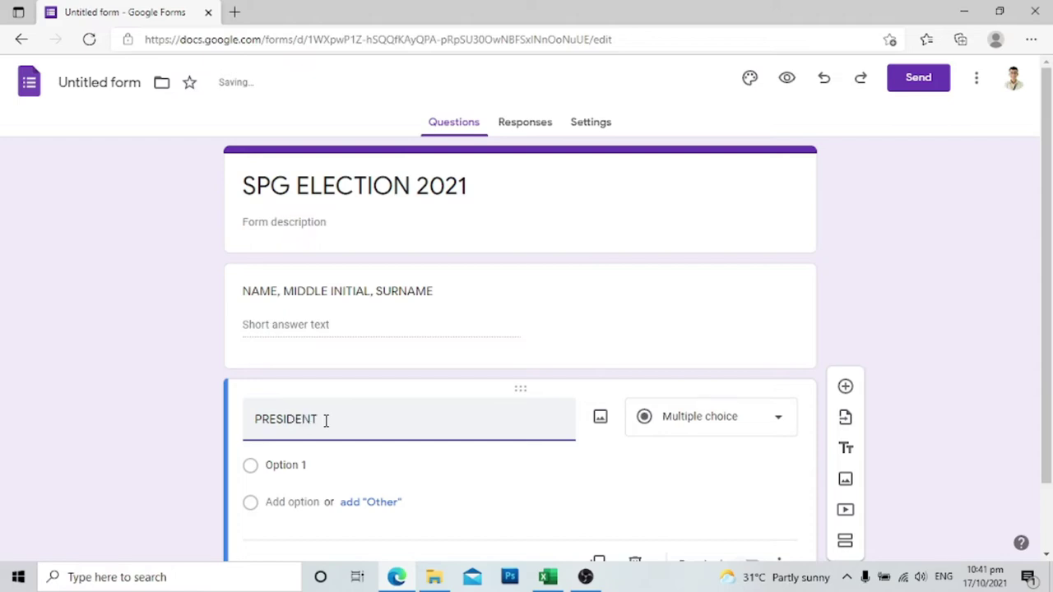
{"action": "scroll", "coordinate": [326, 420], "scroll_direction": "down", "scroll_amount": 1}
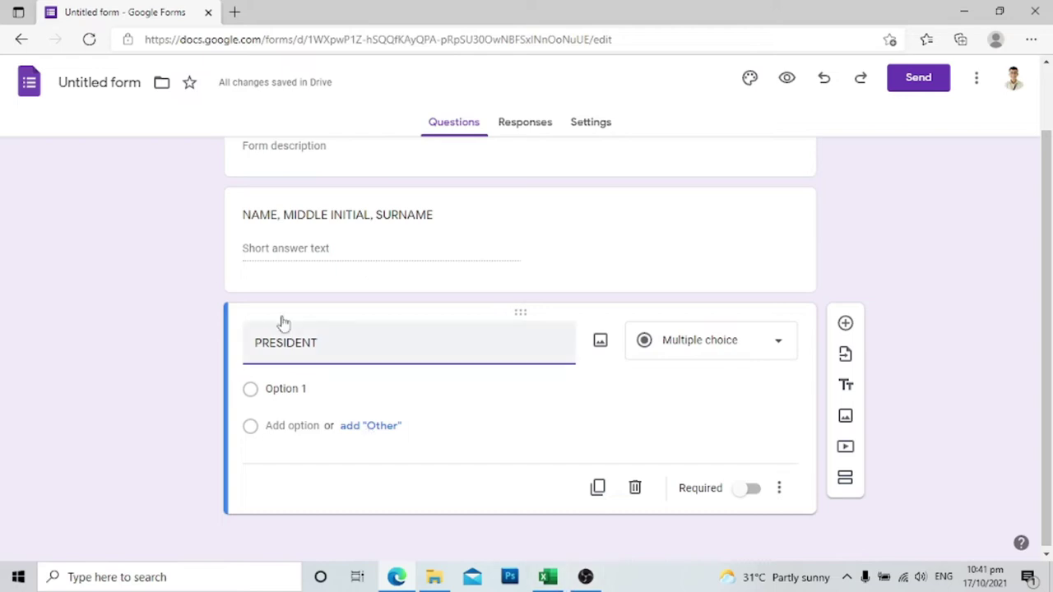
- Switch to the SPG ELECTION workbook in Excel and copy the three candidates listed under PRESIDENT
{"action": "left_click", "coordinate": [547, 577]}
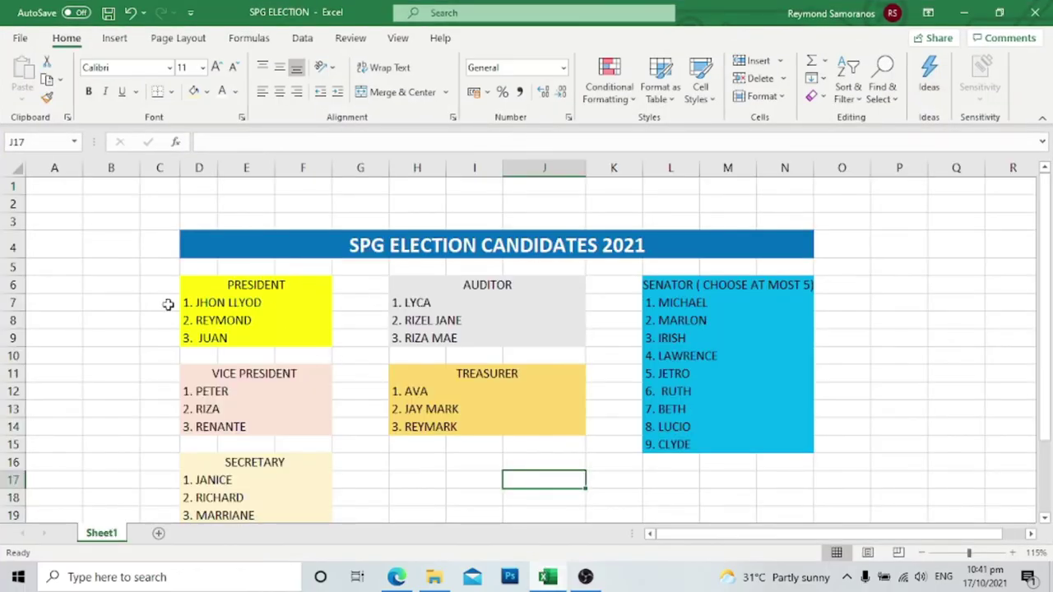
{"action": "left_click_drag", "start_coordinate": [195, 302], "coordinate": [233, 335]}
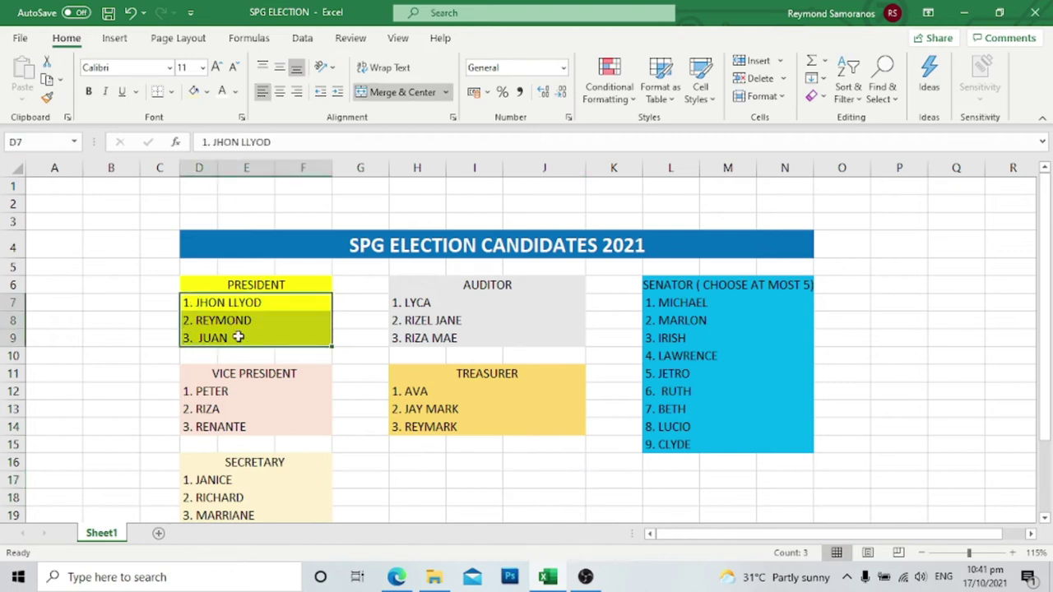
{"action": "key", "text": "ctrl+c"}
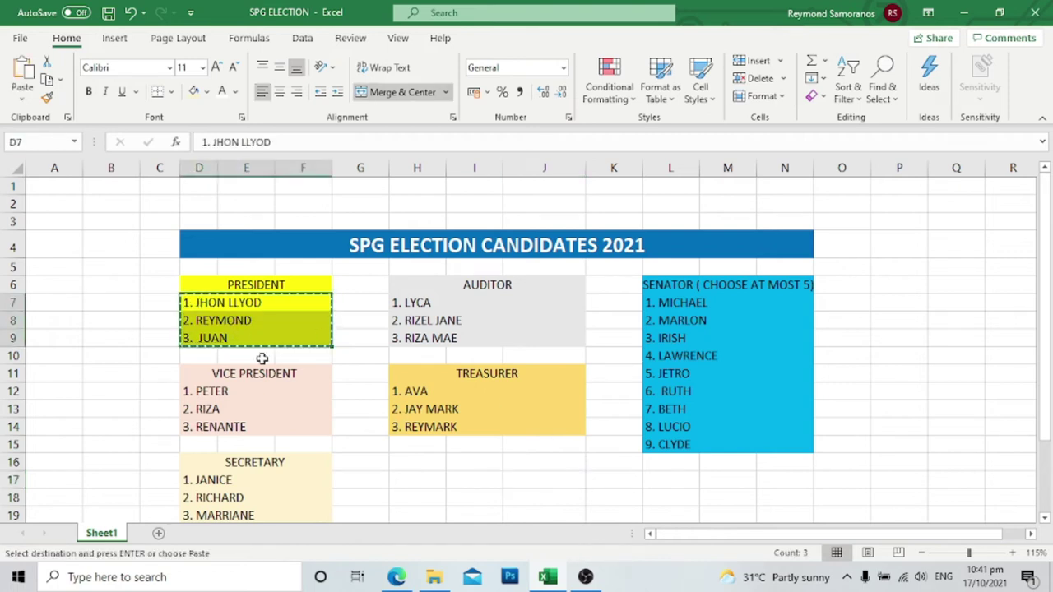
{"action": "right_click", "coordinate": [198, 302]}
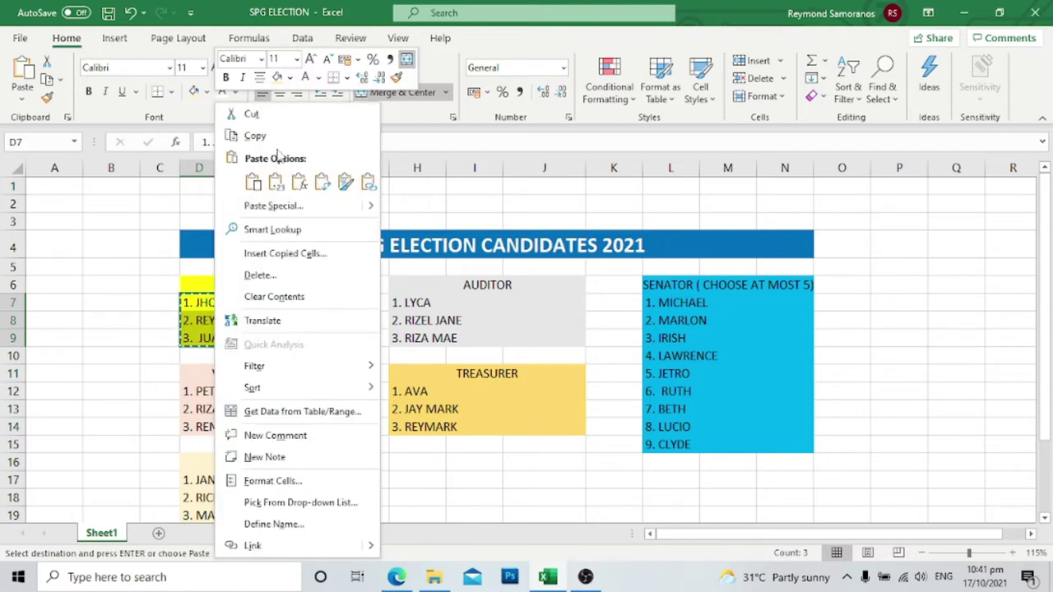
{"action": "left_click", "coordinate": [257, 136]}
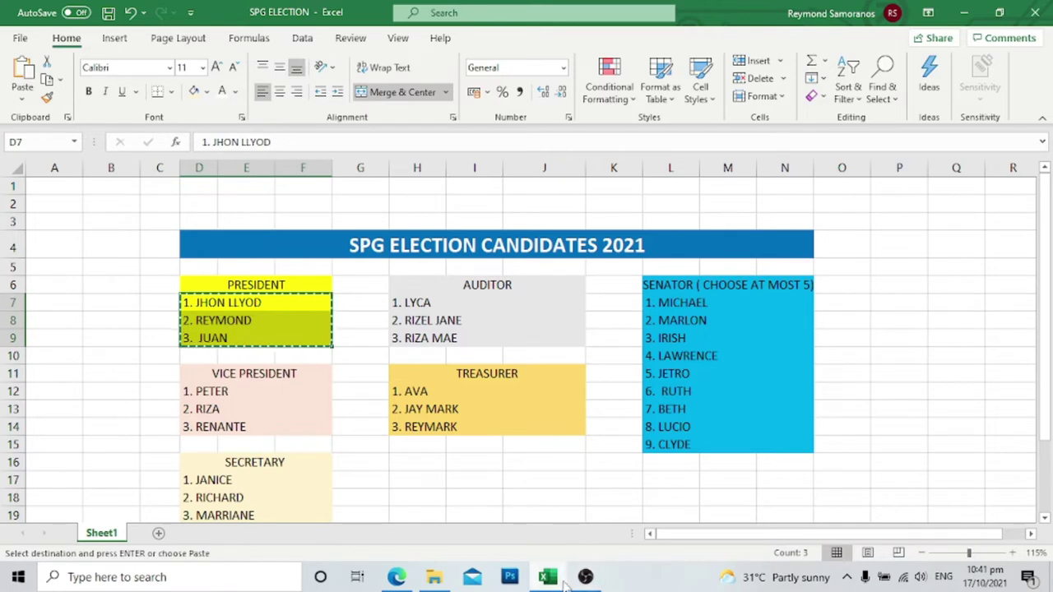
- Return to the form in Edge, paste the copied candidates as the PRESIDENT question's options, and make the question required
{"action": "left_click", "coordinate": [411, 580]}
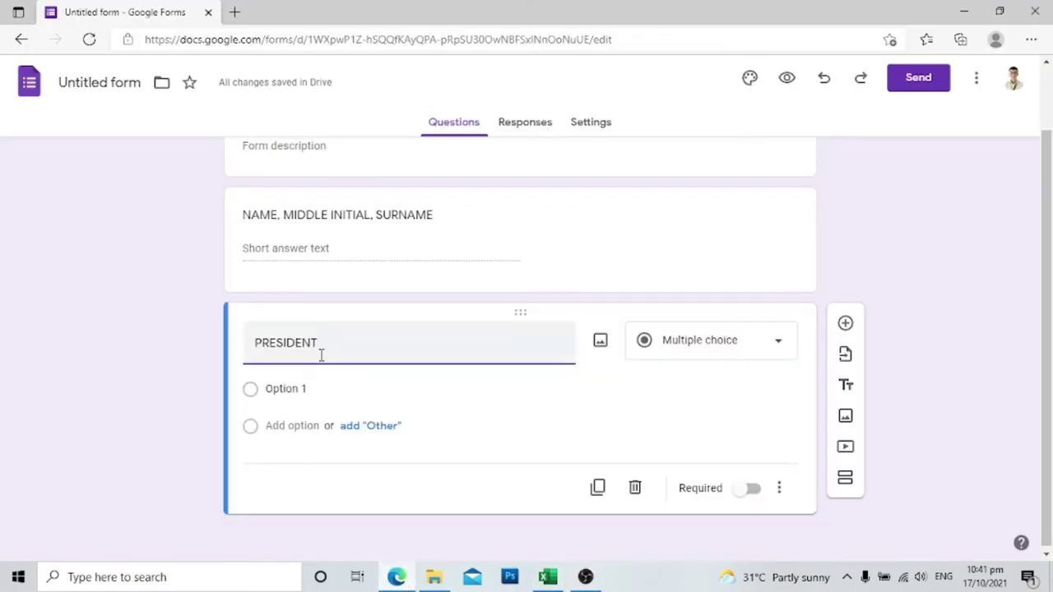
{"action": "left_click", "coordinate": [309, 388]}
{"action": "right_click", "coordinate": [309, 388]}
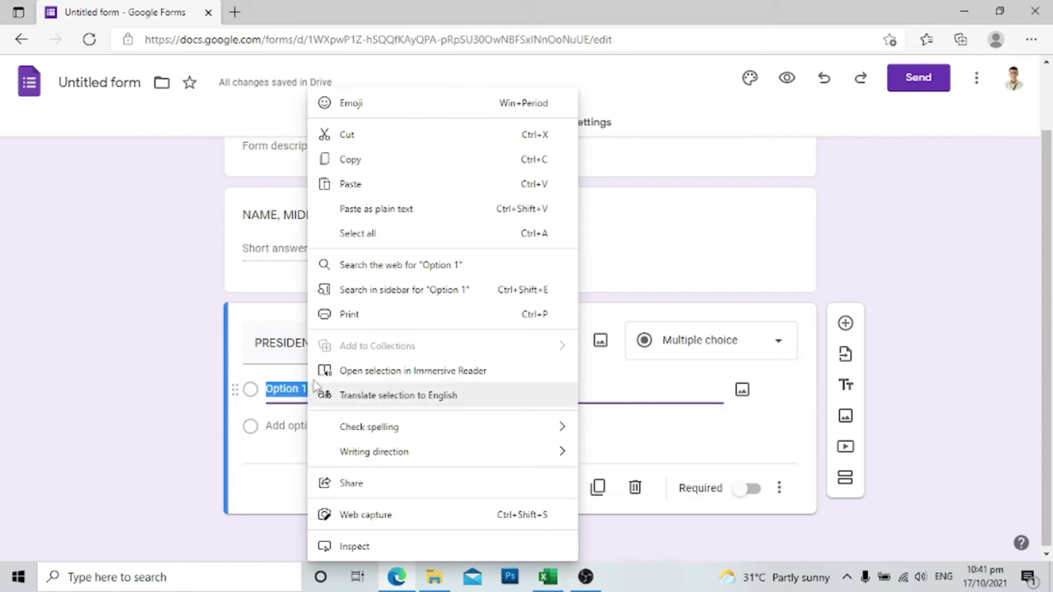
{"action": "left_click", "coordinate": [352, 185]}
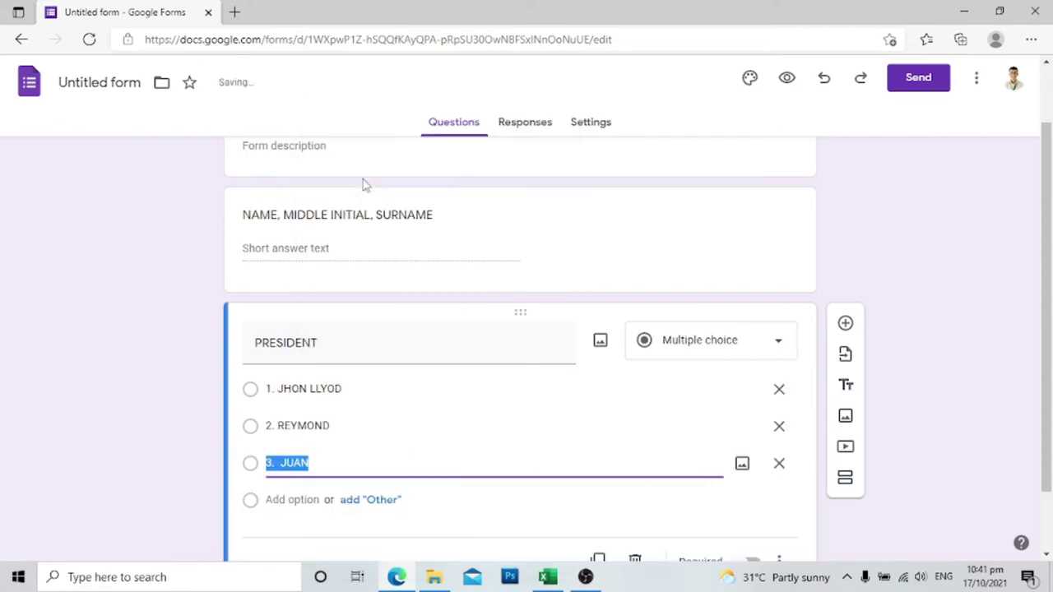
{"action": "scroll", "coordinate": [391, 367], "scroll_direction": "down", "scroll_amount": 1}
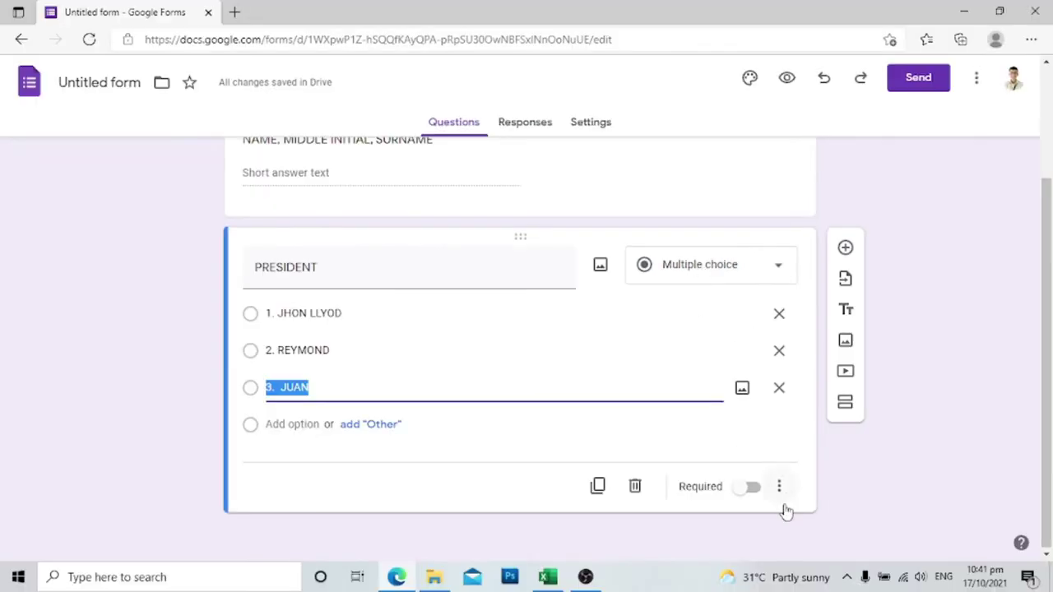
{"action": "left_click", "coordinate": [748, 490]}
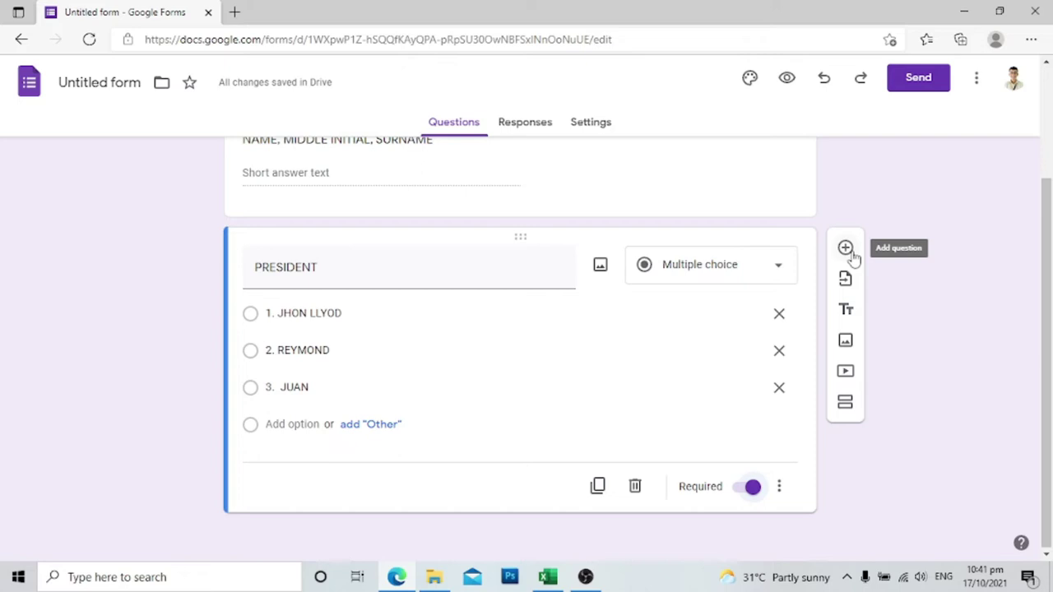
- Add a multiple-choice question titled "VICE PRESIDENT" after the PRESIDENT question
{"action": "left_click", "coordinate": [852, 255]}
{"action": "type", "text": "VICE PRESIDENT"}
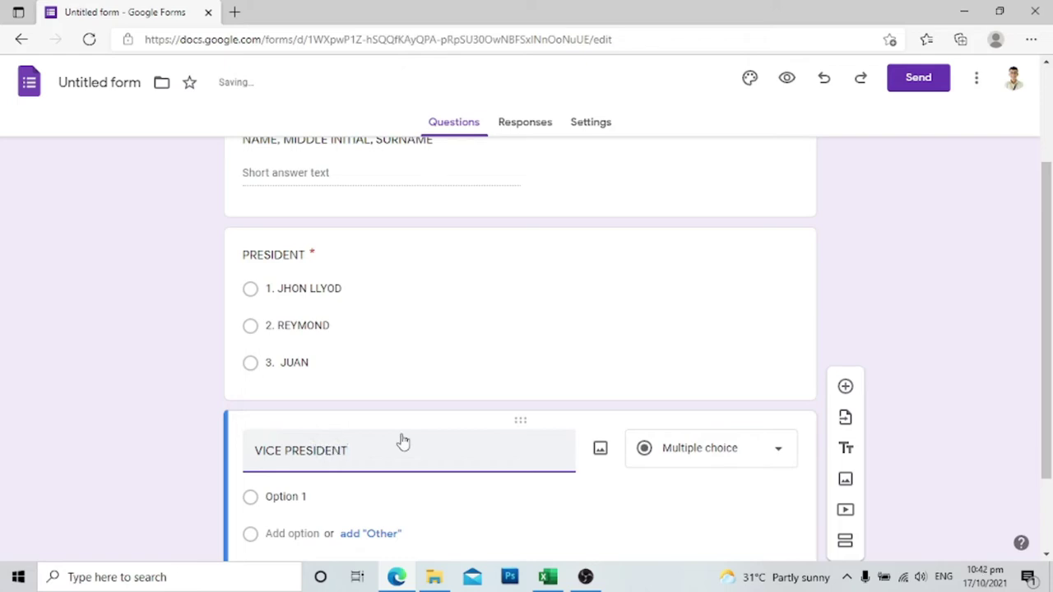
- Switch to the SPG ELECTION workbook in Excel and copy the three candidates listed under VICE PRESIDENT
{"action": "left_click", "coordinate": [548, 576]}
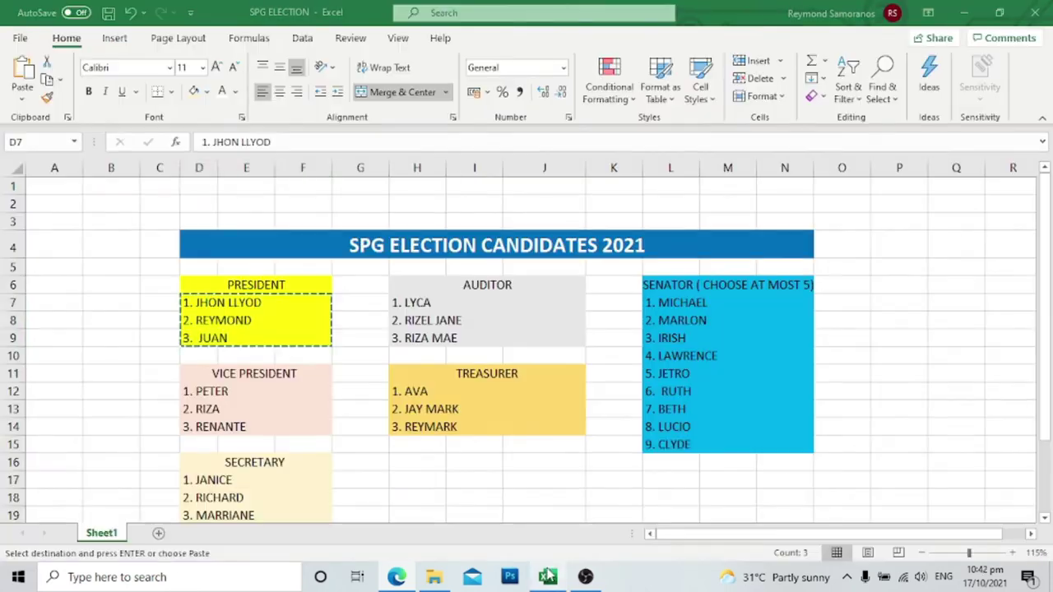
{"action": "scroll", "coordinate": [329, 387], "scroll_direction": "down", "scroll_amount": 1}
{"action": "left_click", "coordinate": [206, 344]}
{"action": "left_click_drag", "start_coordinate": [206, 345], "coordinate": [232, 370]}
{"action": "right_click", "coordinate": [232, 371]}
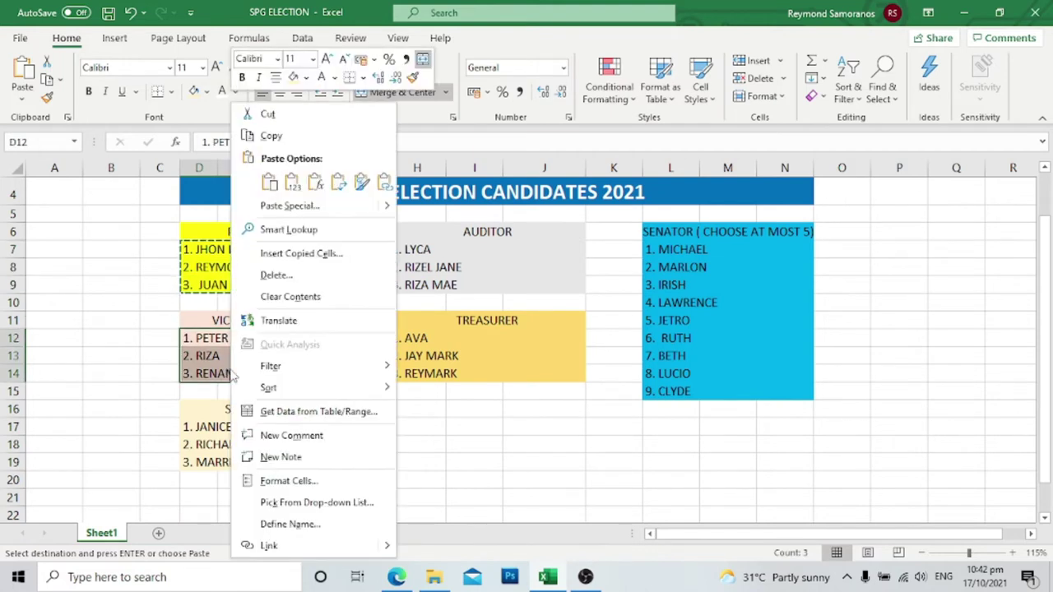
{"action": "left_click", "coordinate": [271, 135]}
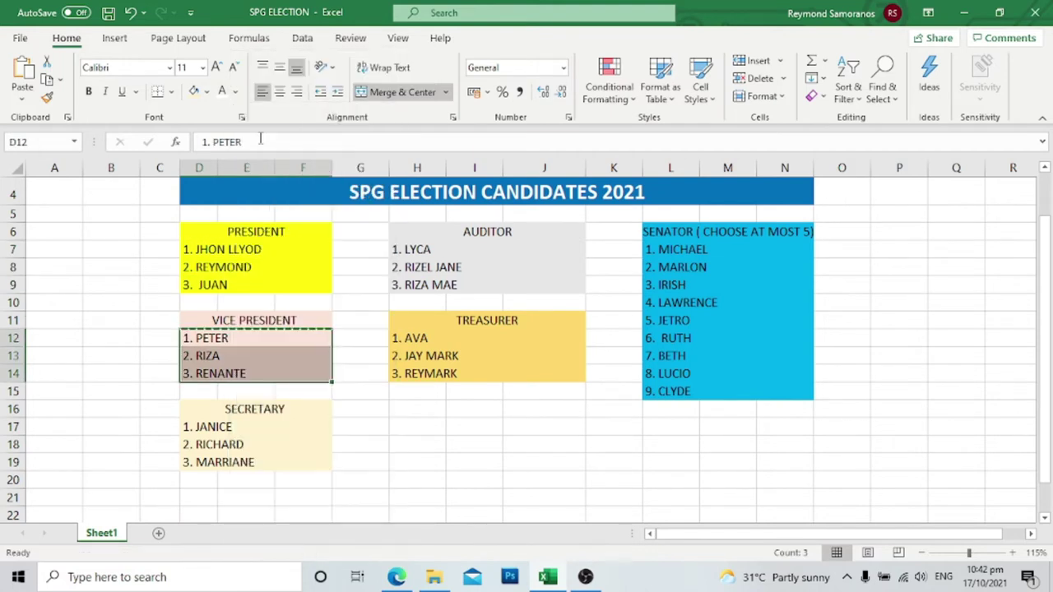
- Return to the form in Edge and paste the copied candidates as the VICE PRESIDENT question's options
{"action": "left_click", "coordinate": [396, 577]}
{"action": "scroll", "coordinate": [343, 468], "scroll_direction": "down", "scroll_amount": 2}
{"action": "left_click", "coordinate": [313, 389]}
{"action": "right_click", "coordinate": [313, 389]}
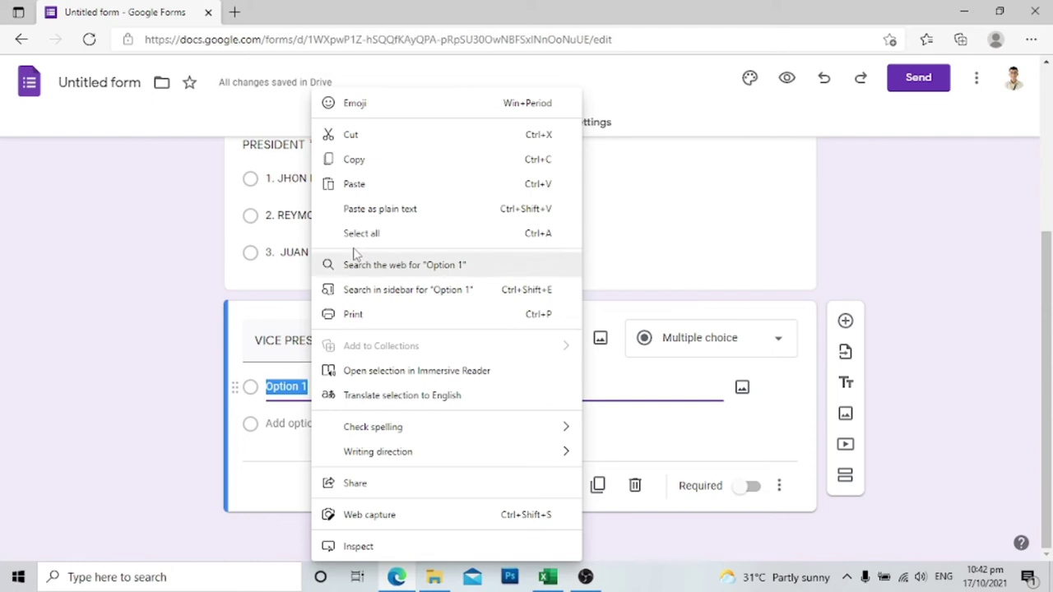
{"action": "left_click", "coordinate": [354, 185]}
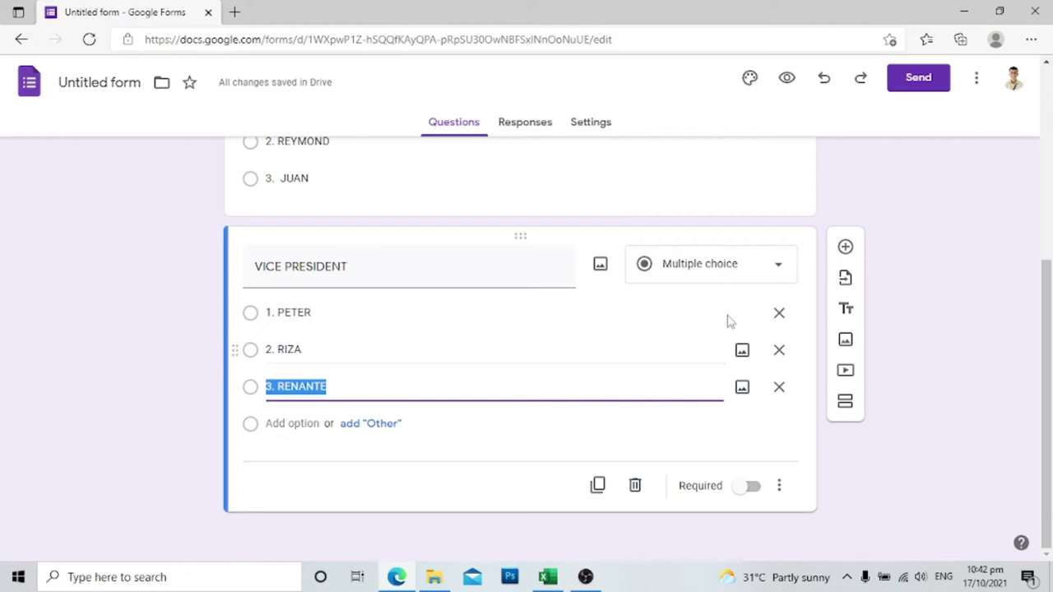
- Add a multiple-choice question titled "SECRETARY" after the VICE PRESIDENT question
{"action": "left_click", "coordinate": [852, 251]}
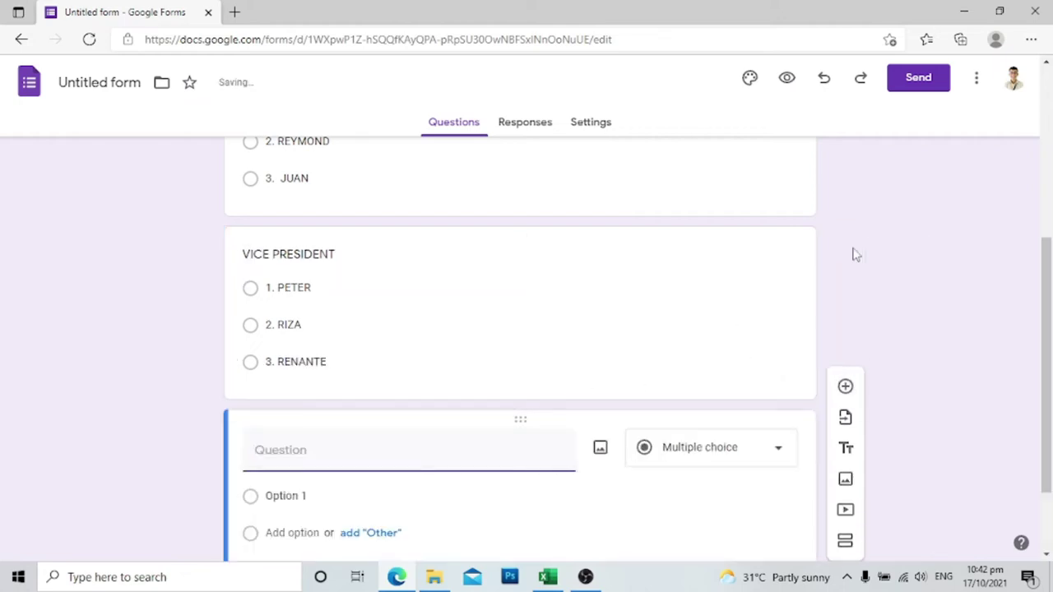
{"action": "type", "text": "SECRETARY"}
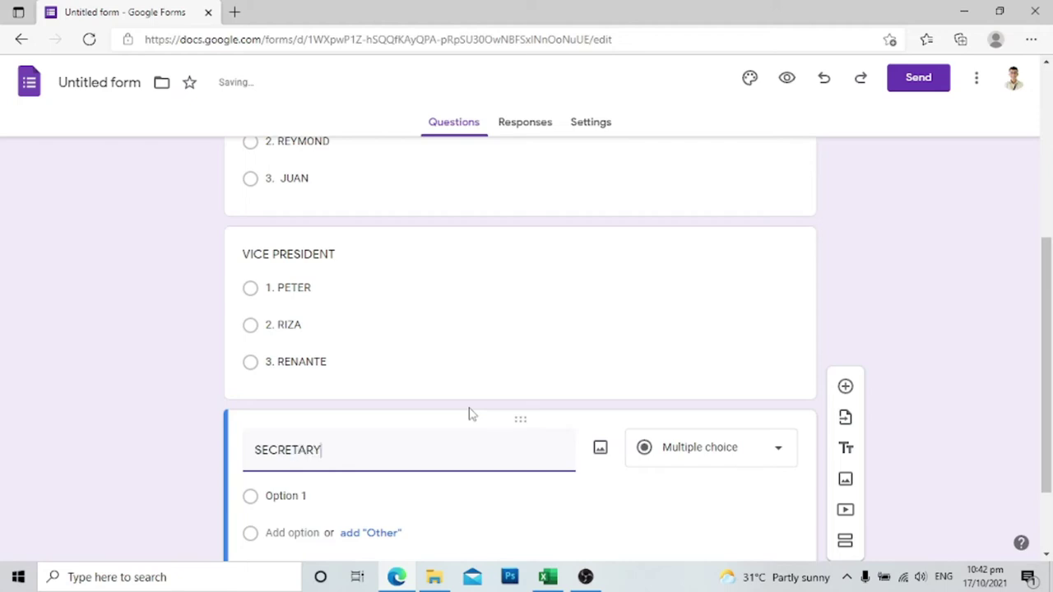
{"action": "scroll", "coordinate": [470, 414], "scroll_direction": "down", "scroll_amount": 1}
- Switch to the Excel workbook and copy the three candidates listed under SECRETARY
{"action": "key", "text": "alt+Tab"}
{"action": "left_click_drag", "start_coordinate": [227, 437], "coordinate": [243, 457]}
{"action": "right_click", "coordinate": [216, 448]}
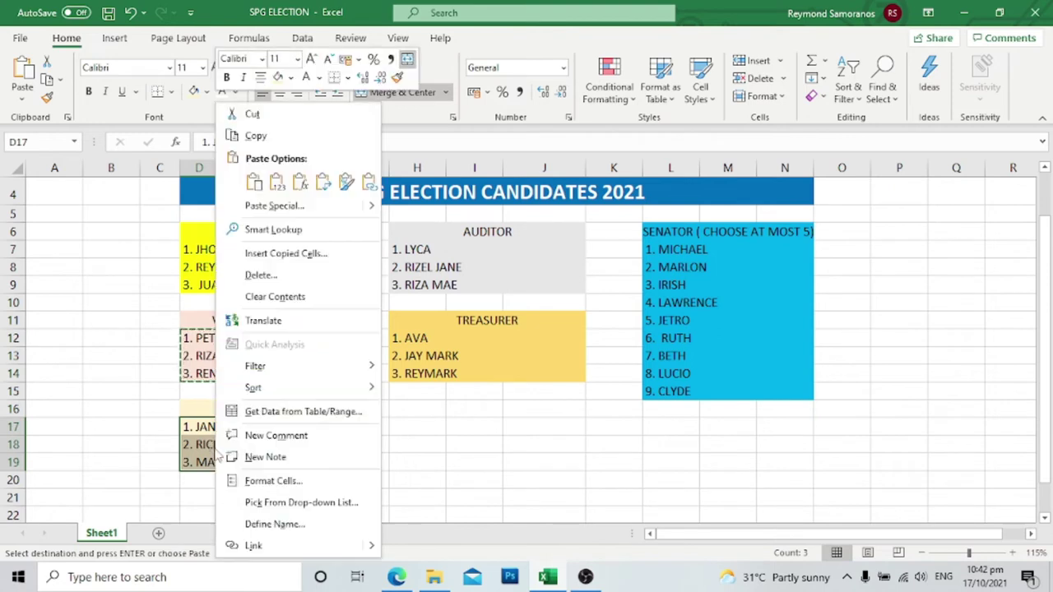
{"action": "left_click", "coordinate": [243, 137]}
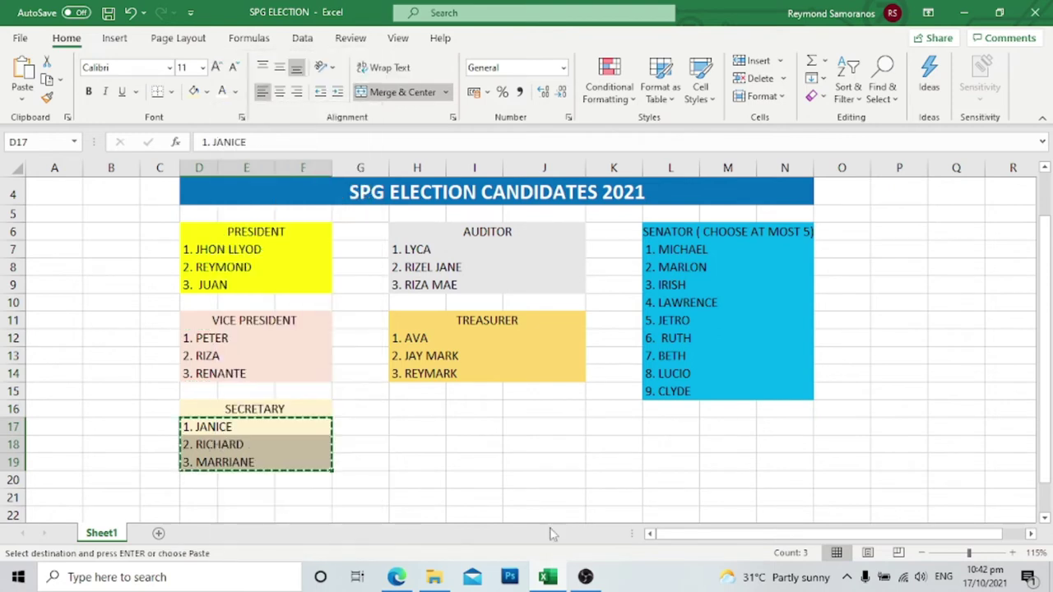
- Return to the form in Edge and paste the copied candidates as the SECRETARY question's options
{"action": "left_click", "coordinate": [396, 577]}
{"action": "right_click", "coordinate": [329, 418]}
{"action": "left_click", "coordinate": [391, 184]}
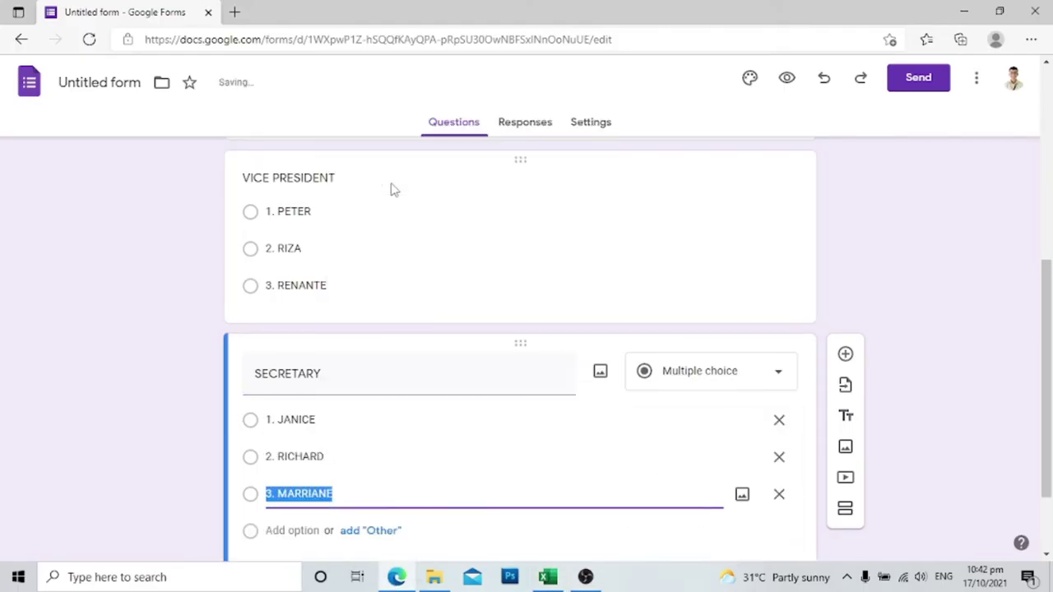
- Review the questions above SECRETARY, back to the name question at the start of the form
{"action": "scroll", "coordinate": [623, 288], "scroll_direction": "up", "scroll_amount": 2}
{"action": "left_click", "coordinate": [626, 289]}
{"action": "left_click", "coordinate": [642, 367]}
{"action": "scroll", "coordinate": [576, 362], "scroll_direction": "up", "scroll_amount": 3}
{"action": "left_click", "coordinate": [464, 359]}
{"action": "scroll", "coordinate": [567, 337], "scroll_direction": "up", "scroll_amount": 3}
{"action": "left_click", "coordinate": [522, 294]}
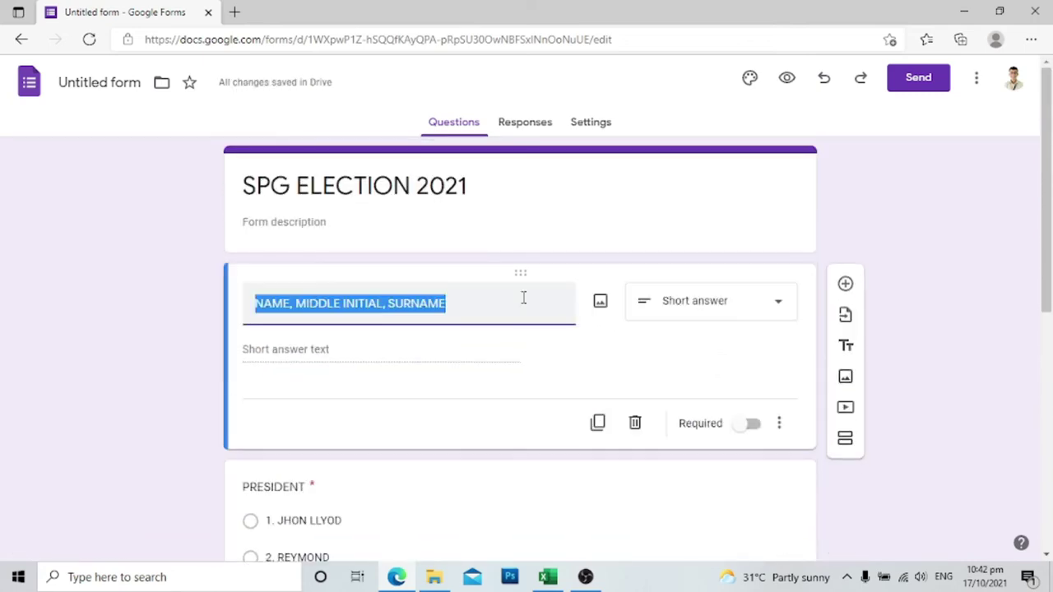
{"action": "scroll", "coordinate": [522, 330], "scroll_direction": "down", "scroll_amount": 6}
- Make the SECRETARY question required and add a multiple-choice question titled "TREASURER" after it
{"action": "left_click", "coordinate": [458, 387]}
{"action": "left_click", "coordinate": [751, 486]}
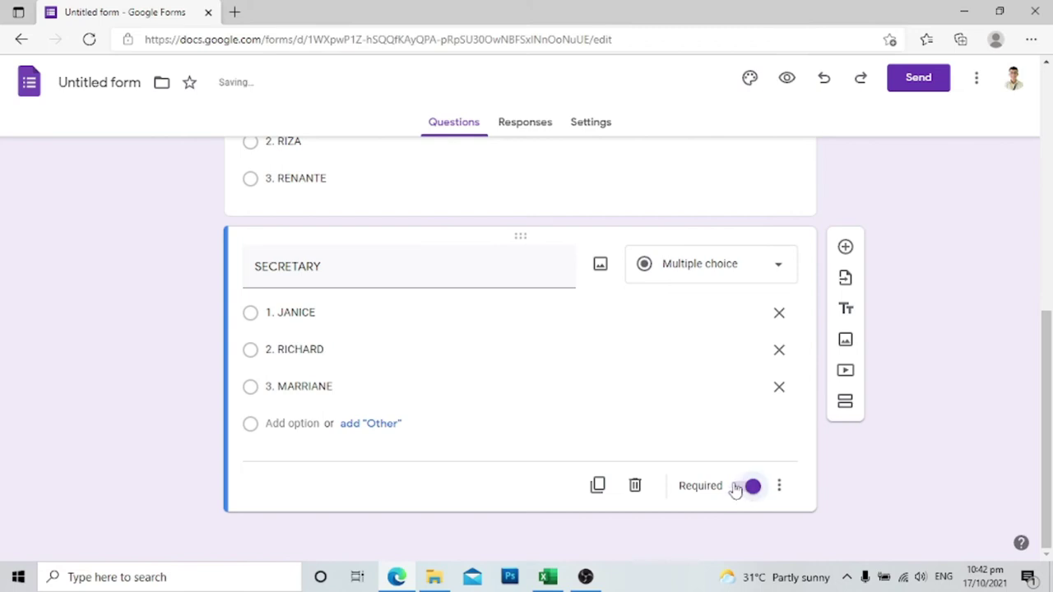
{"action": "left_click", "coordinate": [845, 247]}
{"action": "type", "text": "TREASURER"}
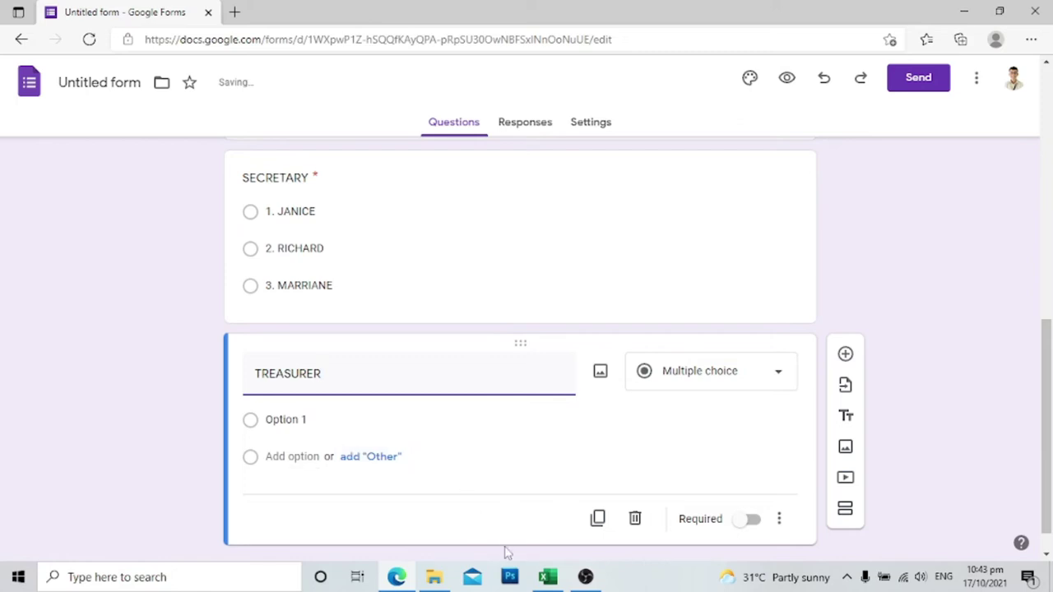
- Switch to the Excel workbook and copy the three candidates listed under TREASURER
{"action": "left_click", "coordinate": [547, 576]}
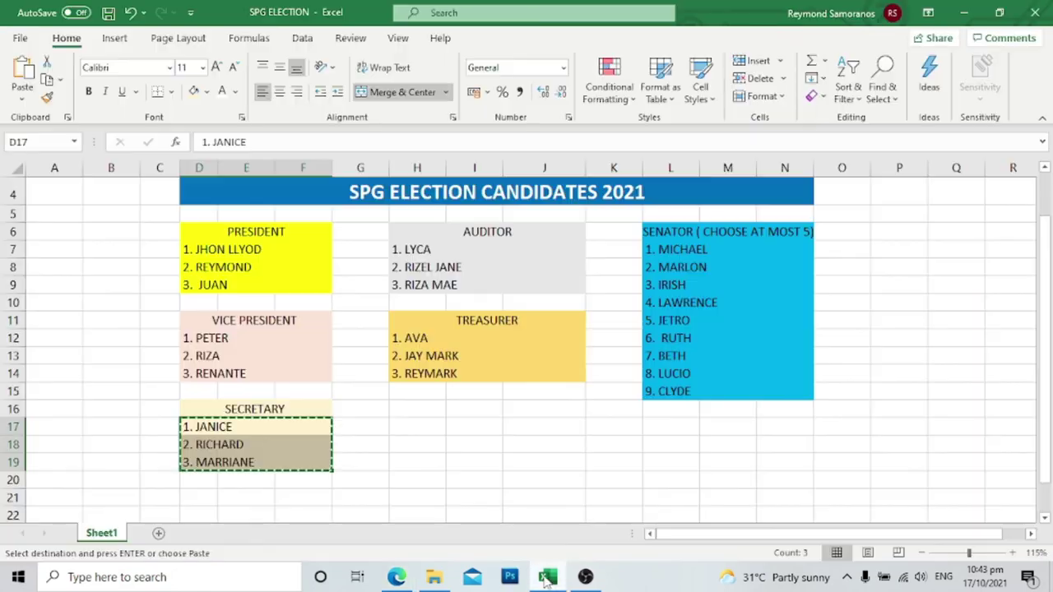
{"action": "left_click_drag", "start_coordinate": [409, 251], "coordinate": [424, 269]}
{"action": "left_click_drag", "start_coordinate": [411, 339], "coordinate": [418, 369]}
{"action": "right_click", "coordinate": [425, 374]}
{"action": "left_click", "coordinate": [473, 137]}
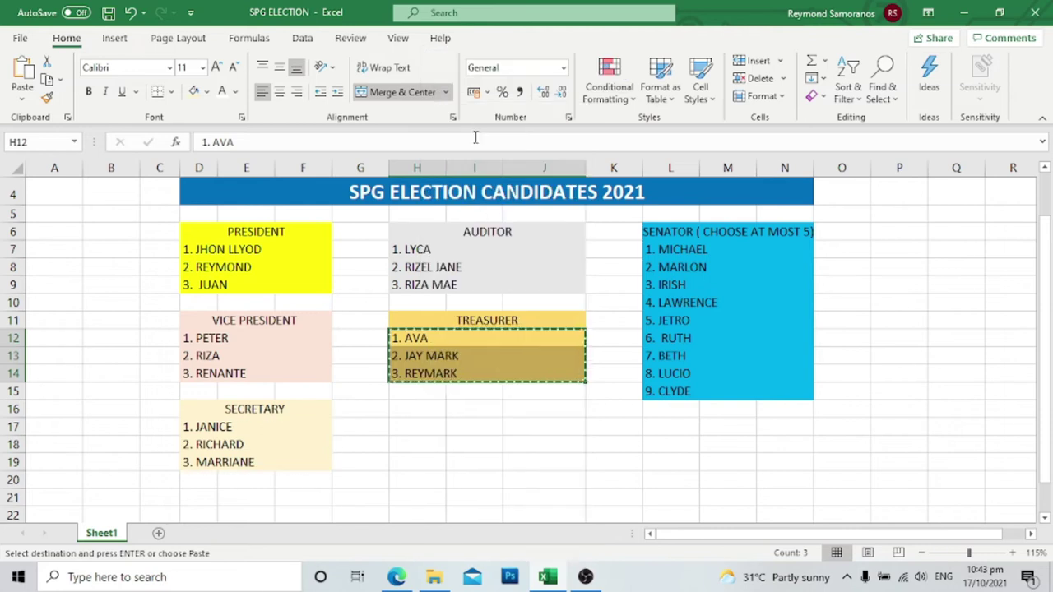
- Return to the form in Edge, paste the copied candidates as the TREASURER question's options, and make the question required
{"action": "left_click", "coordinate": [396, 577]}
{"action": "left_click", "coordinate": [297, 420]}
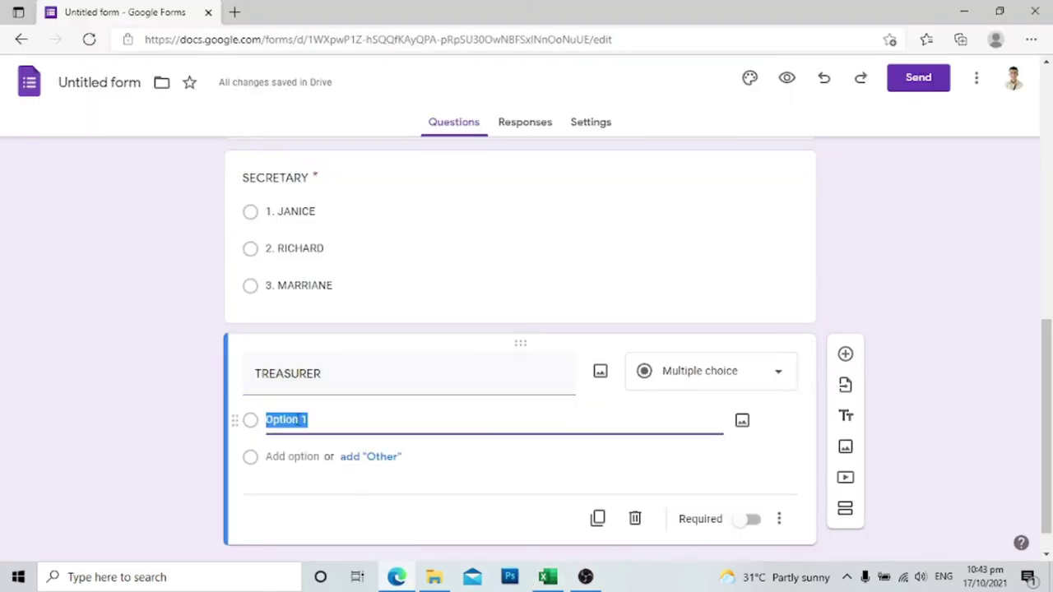
{"action": "key", "text": "ctrl+v"}
{"action": "left_click", "coordinate": [746, 494]}
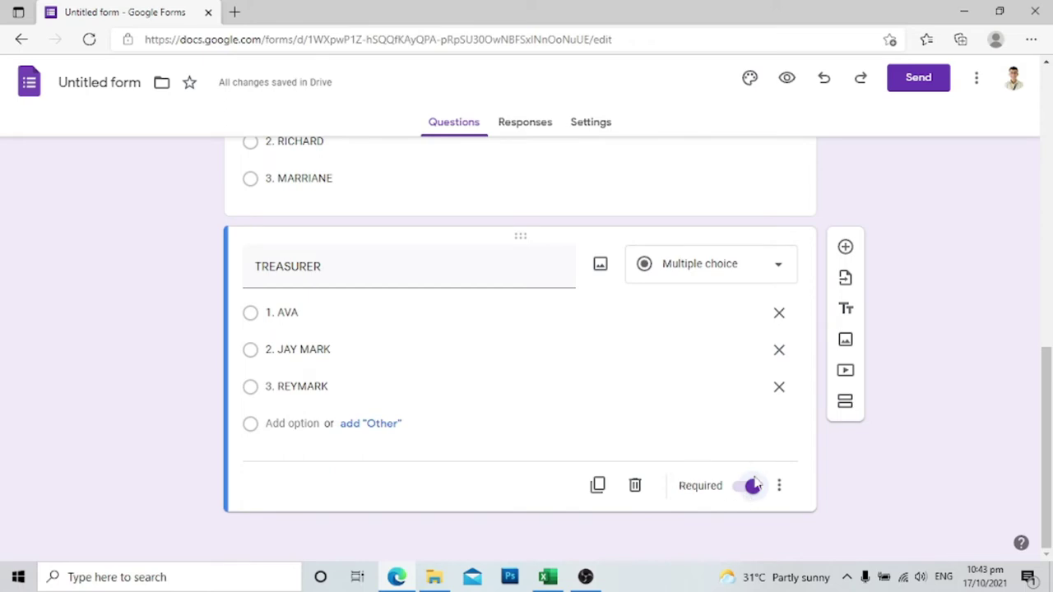
- Add an untitled multiple-choice question after TREASURER and copy the three AUDITOR candidates from the Excel workbook
{"action": "left_click", "coordinate": [845, 247]}
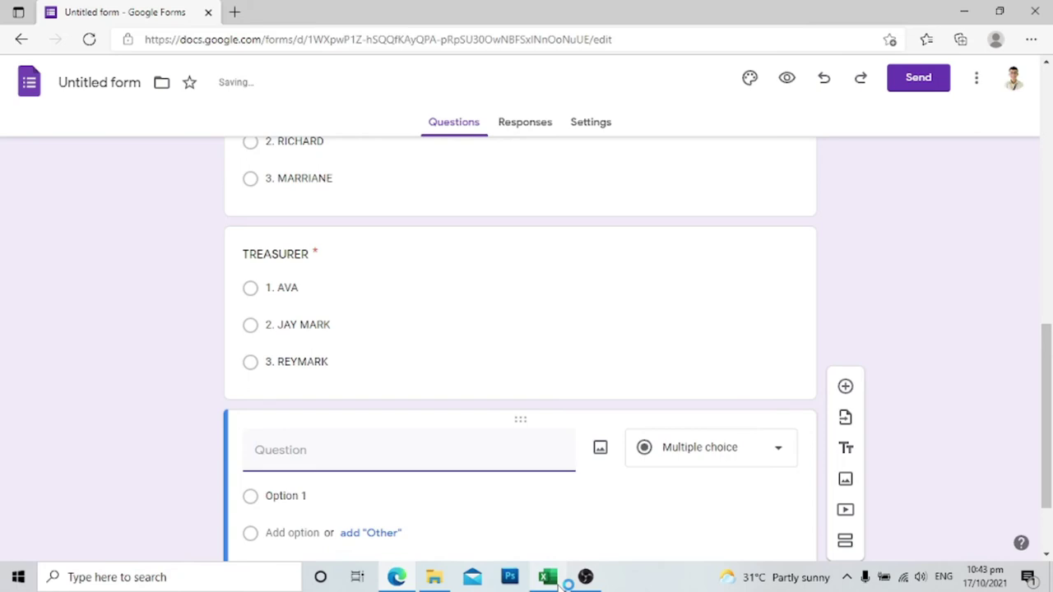
{"action": "left_click", "coordinate": [547, 577]}
{"action": "left_click_drag", "start_coordinate": [426, 248], "coordinate": [436, 285]}
{"action": "key", "text": "ctrl+c"}
- In the Edge form, title the new question "AUDITOR" with the copied candidates as its options, and make it required
{"action": "left_click", "coordinate": [395, 569]}
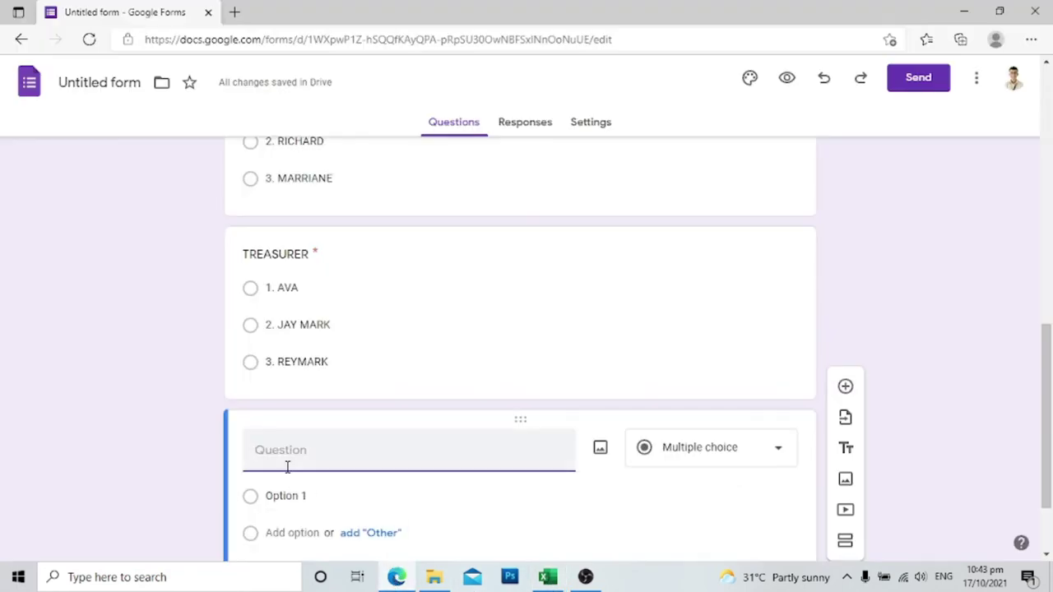
{"action": "type", "text": "AUDITOR"}
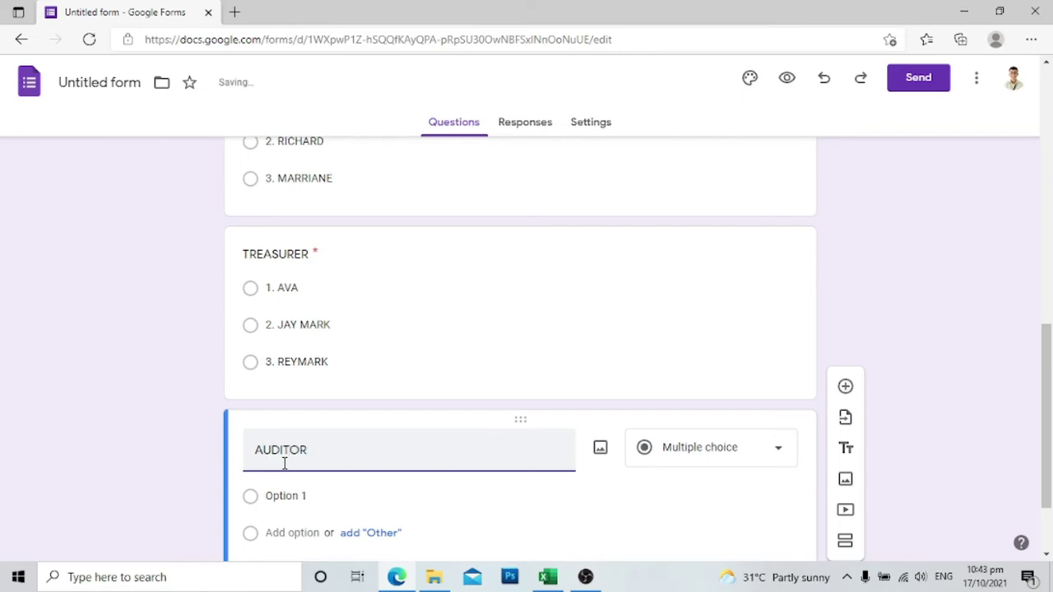
{"action": "left_click", "coordinate": [285, 495]}
{"action": "key", "text": "ctrl+v"}
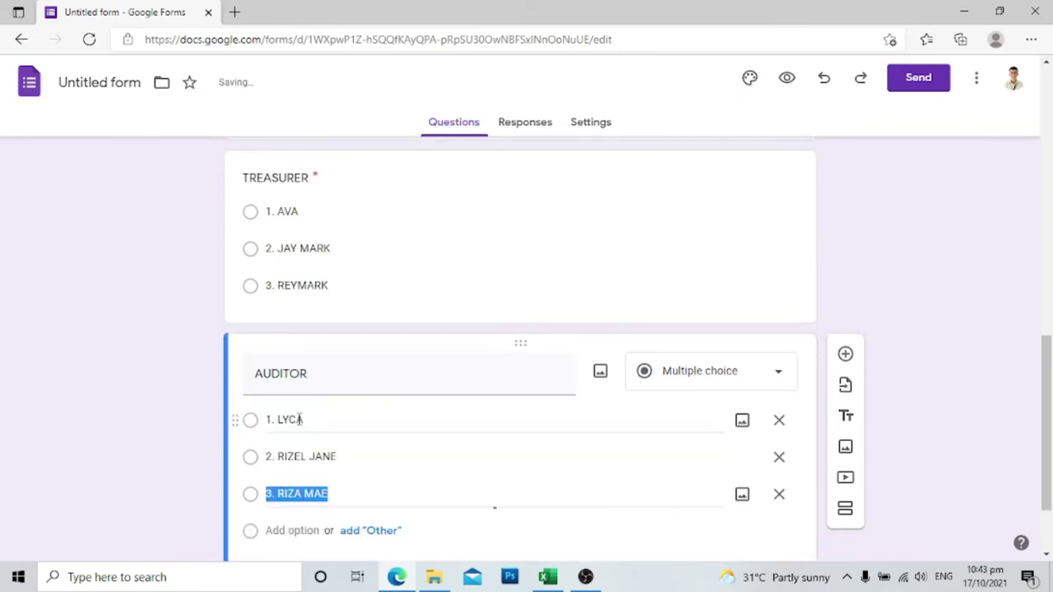
{"action": "left_click", "coordinate": [750, 519]}
{"action": "left_click", "coordinate": [393, 408]}
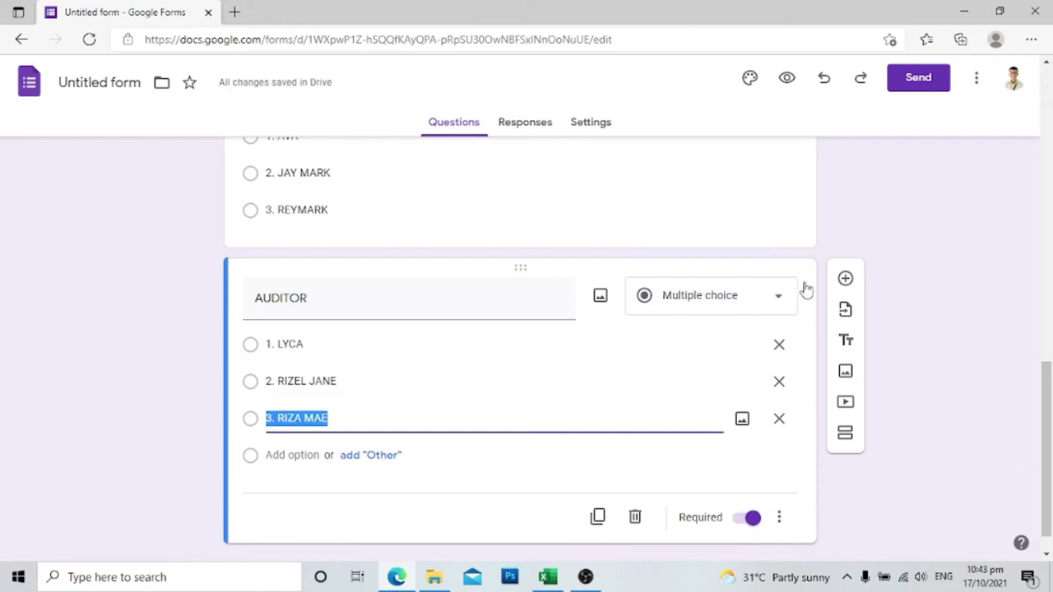
{"action": "scroll", "coordinate": [496, 276], "scroll_direction": "up", "scroll_amount": 1}
{"action": "left_click", "coordinate": [314, 177]}
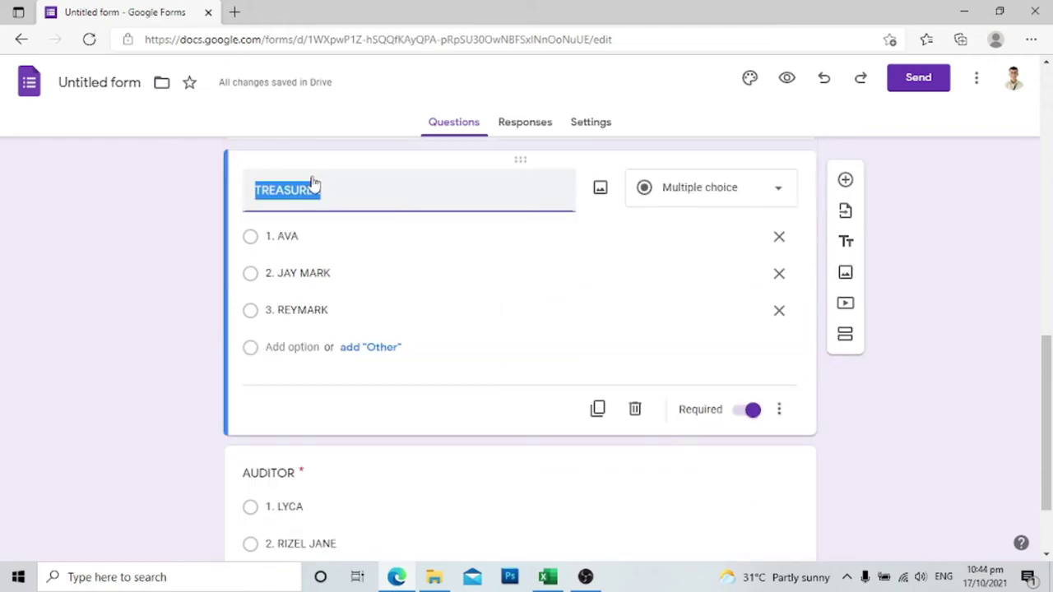
{"action": "left_click", "coordinate": [402, 500]}
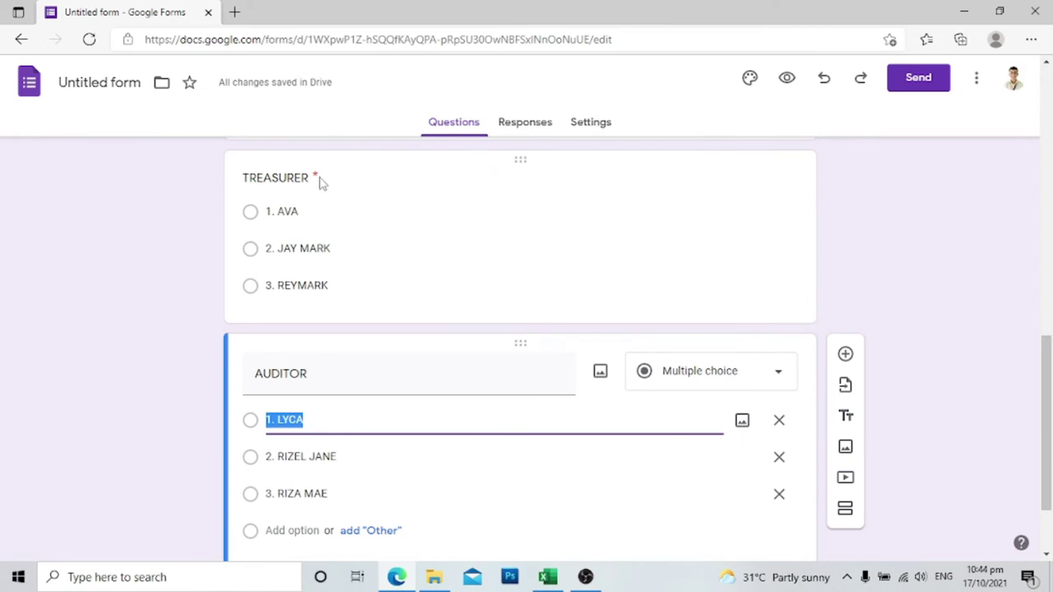
{"action": "scroll", "coordinate": [391, 333], "scroll_direction": "down", "scroll_amount": 1}
- Add a multiple-choice question titled "SENATOR" after the AUDITOR question
{"action": "left_click", "coordinate": [841, 251]}
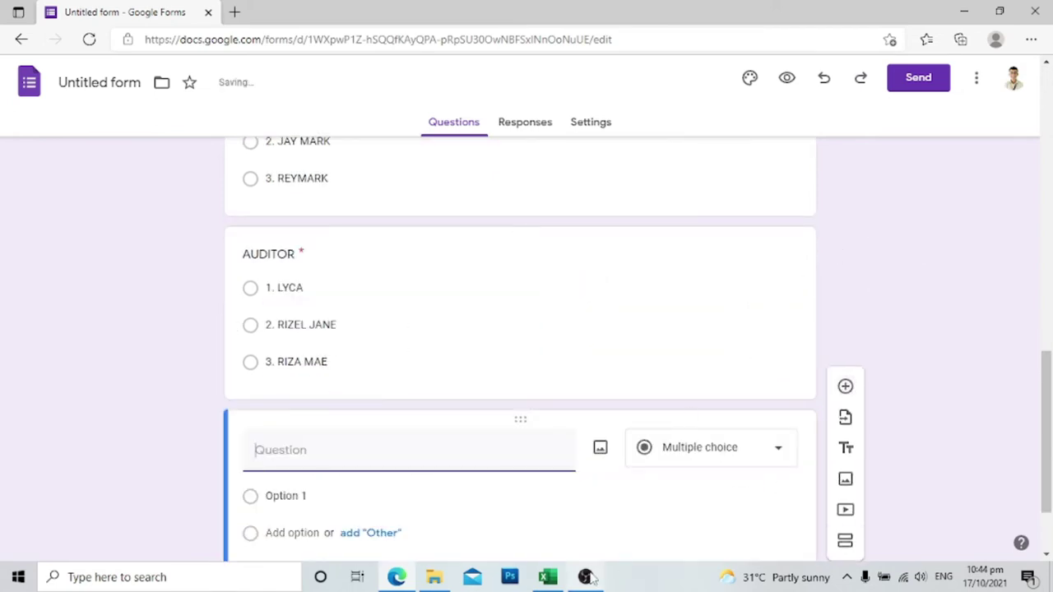
{"action": "left_click", "coordinate": [558, 578]}
{"action": "left_click", "coordinate": [585, 575]}
{"action": "type", "text": "SENATOR"}
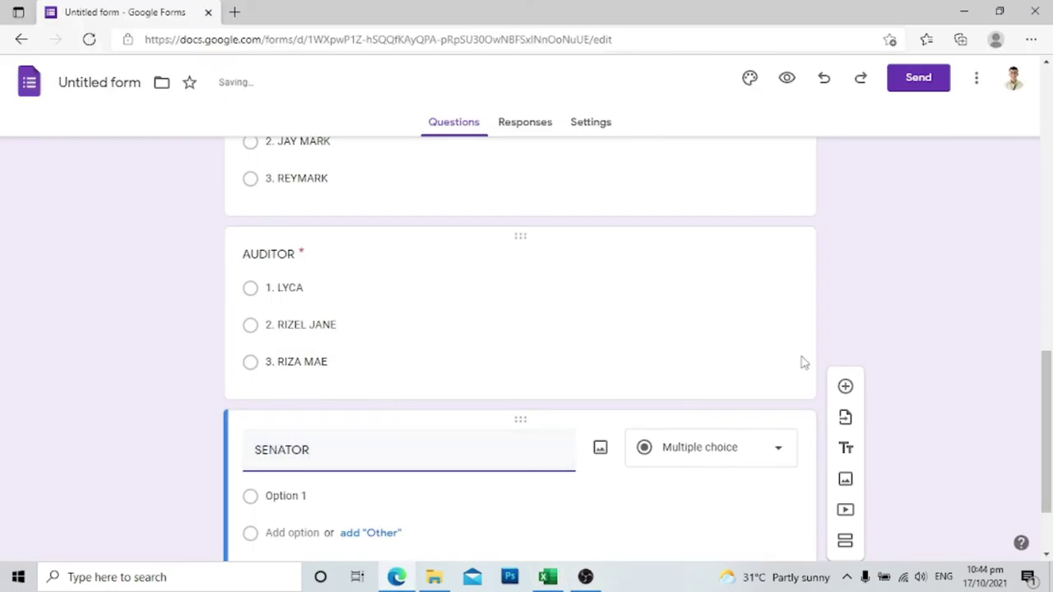
- Switch to the Excel workbook and copy the nine candidates listed under SENATOR
{"action": "scroll", "coordinate": [801, 360], "scroll_direction": "down", "scroll_amount": 1}
{"action": "left_click", "coordinate": [548, 577]}
{"action": "left_click_drag", "start_coordinate": [657, 249], "coordinate": [658, 395]}
{"action": "key", "text": "ctrl+c"}
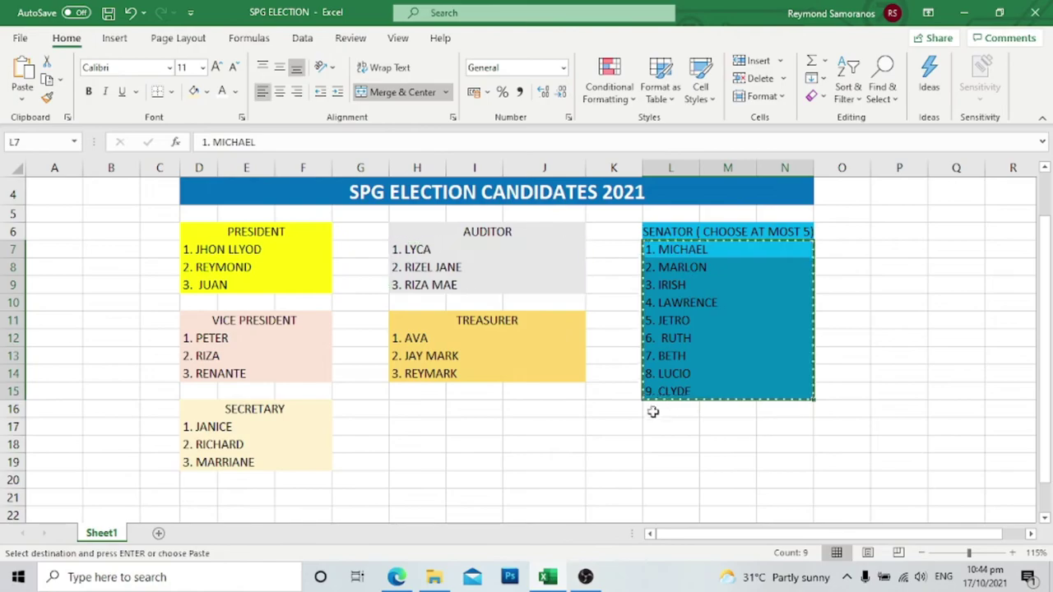
- Return to the form and paste the copied candidates as the SENATOR question's options
{"action": "left_click", "coordinate": [584, 576]}
{"action": "left_click", "coordinate": [341, 421]}
{"action": "key", "text": "ctrl+v"}
{"action": "scroll", "coordinate": [334, 427], "scroll_direction": "up", "scroll_amount": 9}
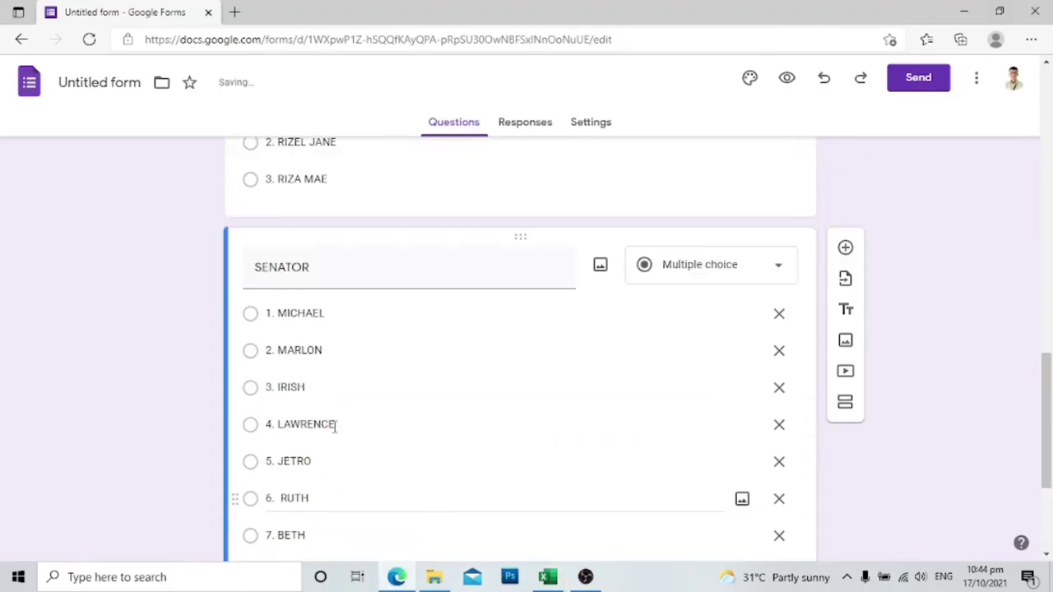
{"action": "left_click", "coordinate": [670, 387]}
{"action": "scroll", "coordinate": [671, 387], "scroll_direction": "down", "scroll_amount": 4}
{"action": "left_click", "coordinate": [403, 440]}
{"action": "scroll", "coordinate": [374, 431], "scroll_direction": "down", "scroll_amount": 2}
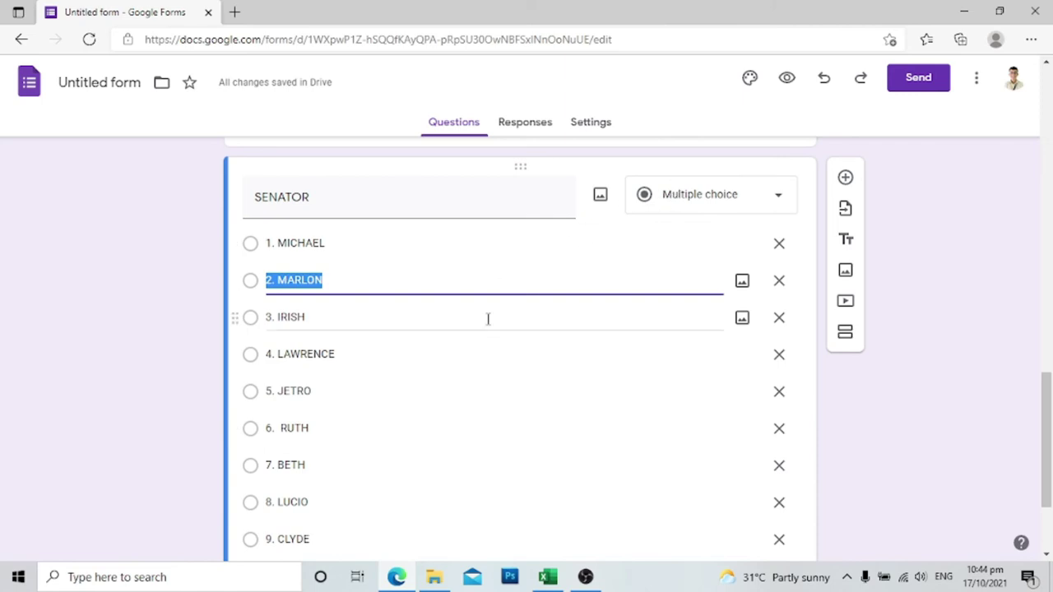
{"action": "scroll", "coordinate": [362, 232], "scroll_direction": "up", "scroll_amount": 1}
- Extend the SENATOR question's title to "SENATOR ( VOTE AT MOST 5)"
{"action": "double_click", "coordinate": [348, 271]}
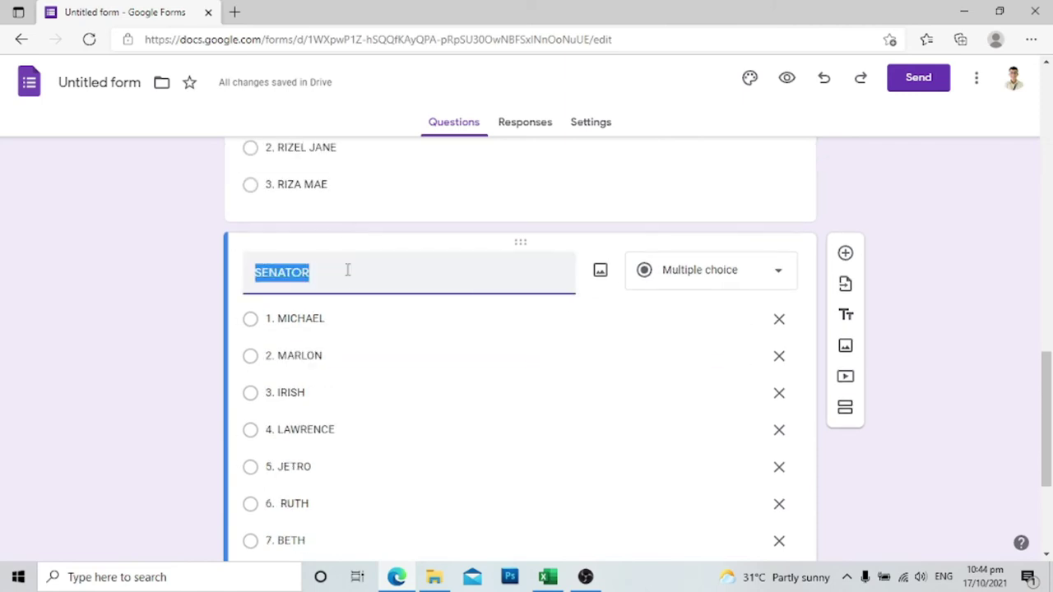
{"action": "left_click", "coordinate": [330, 271]}
{"action": "type", "text": "( VOTE AT MOST 5"}
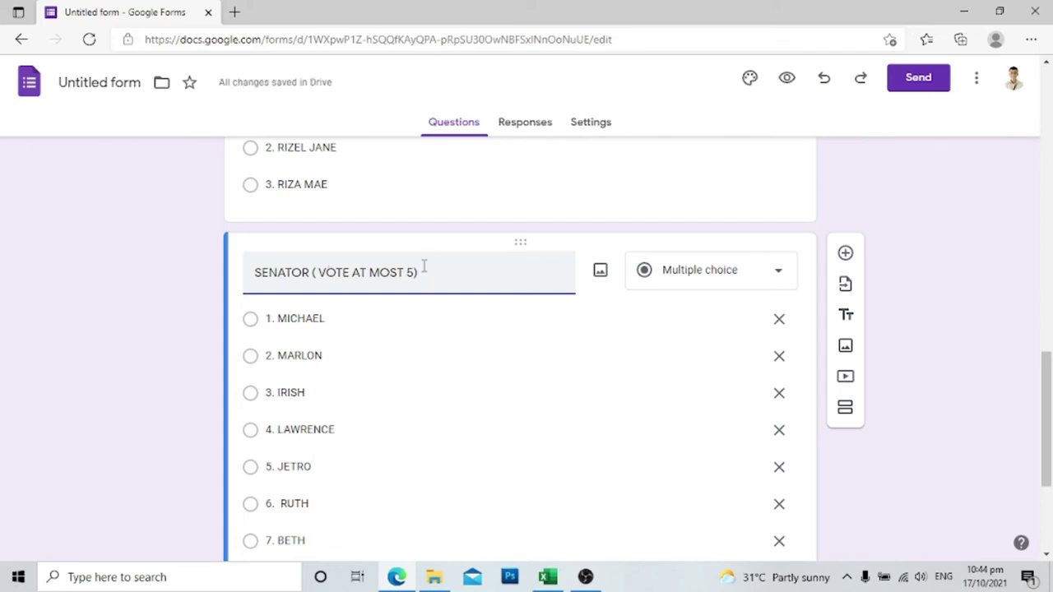
- Change the SENATOR question's type to Checkboxes and make the question required
{"action": "left_click", "coordinate": [772, 284]}
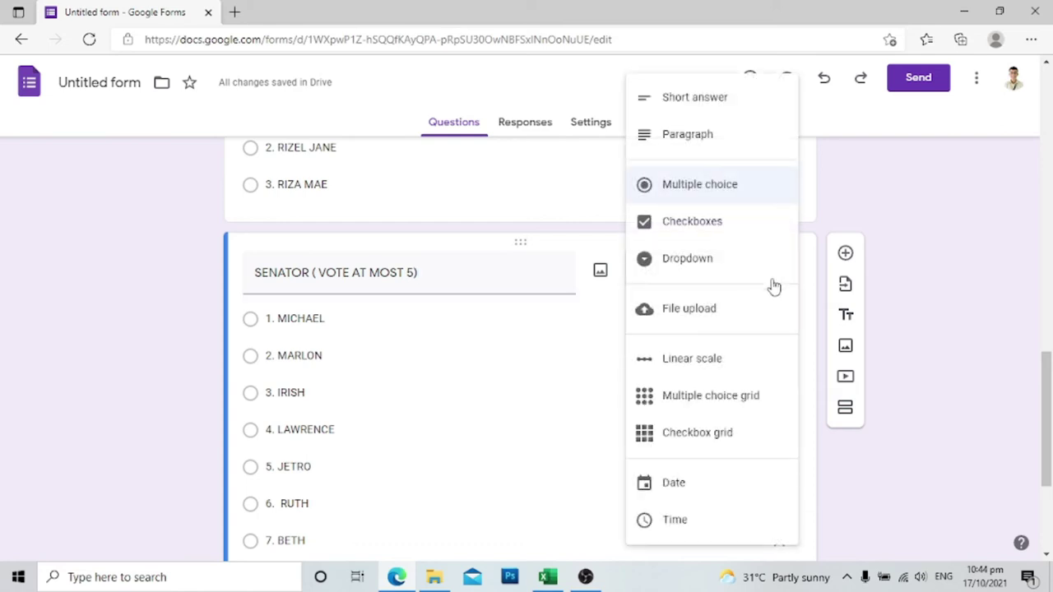
{"action": "left_click", "coordinate": [695, 226]}
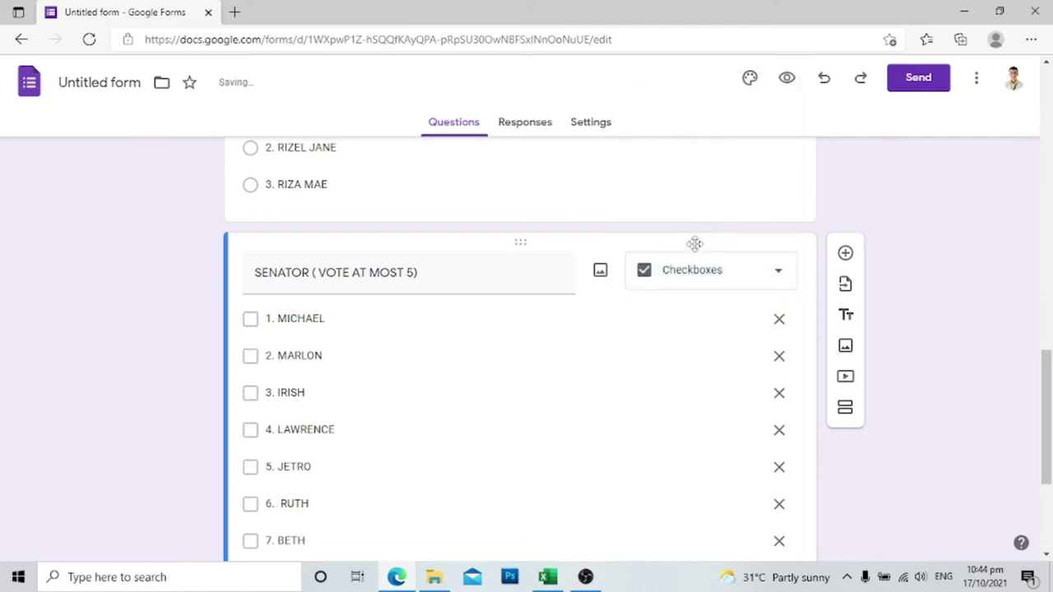
{"action": "scroll", "coordinate": [696, 269], "scroll_direction": "down", "scroll_amount": 3}
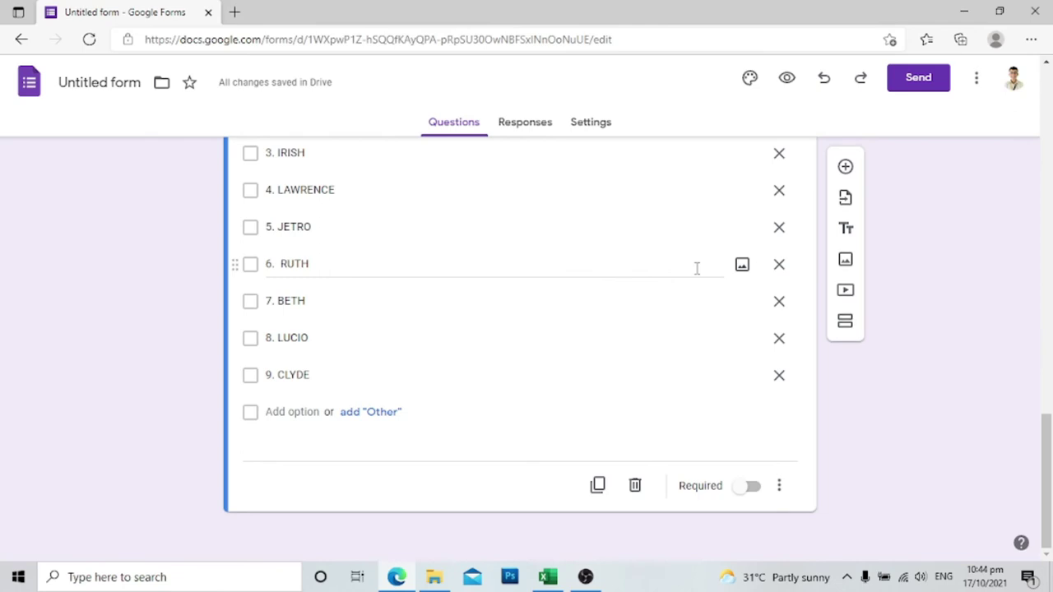
{"action": "left_click", "coordinate": [750, 487]}
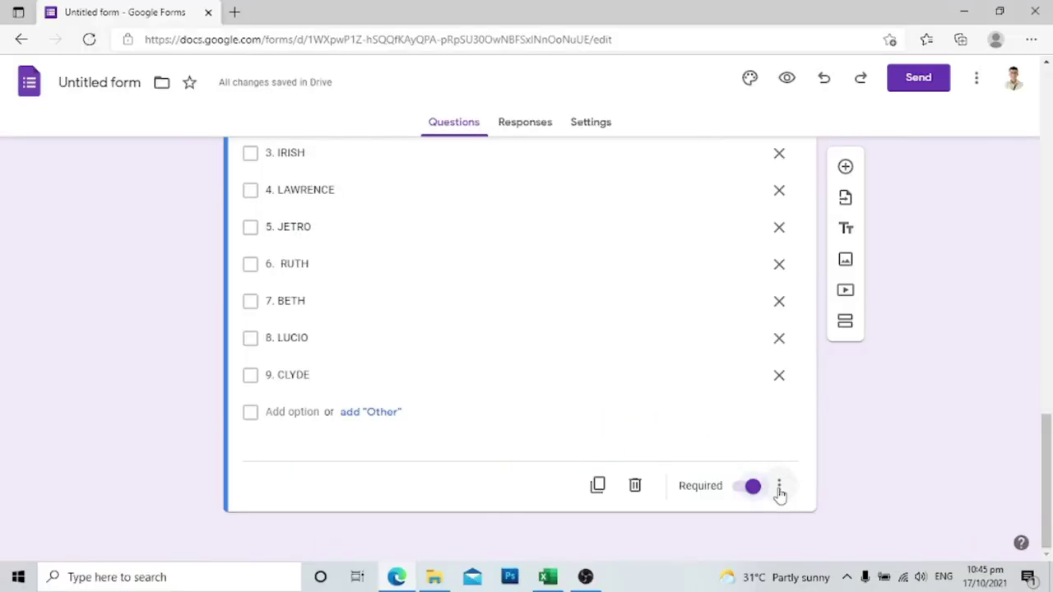
- Add response validation to the SENATOR question using the "Select at most" condition
{"action": "left_click", "coordinate": [779, 487]}
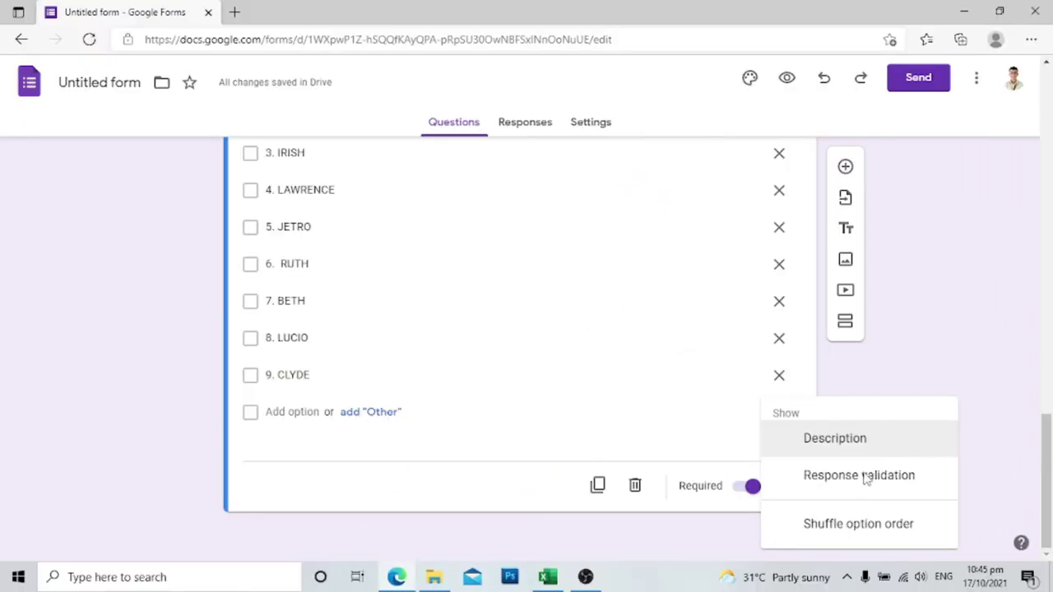
{"action": "left_click", "coordinate": [859, 476]}
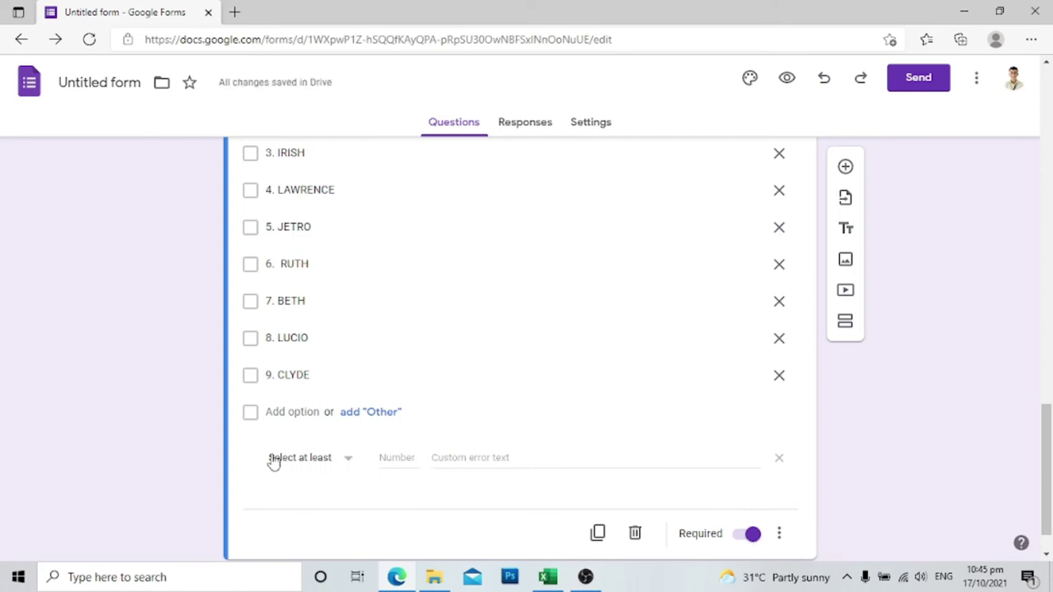
{"action": "left_click", "coordinate": [345, 461]}
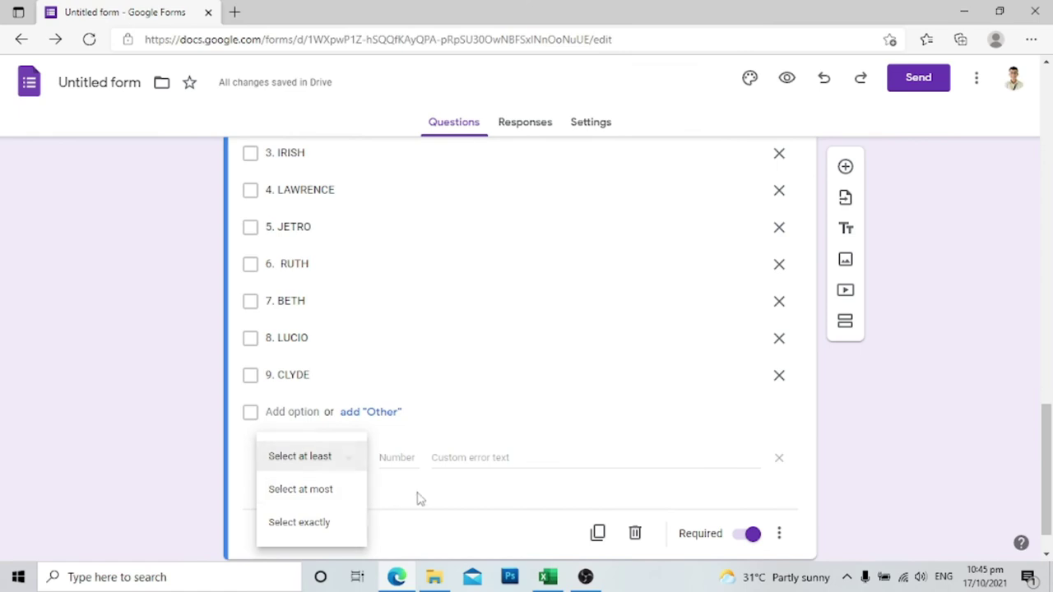
{"action": "left_click", "coordinate": [419, 499]}
{"action": "left_click", "coordinate": [348, 466]}
{"action": "left_click", "coordinate": [337, 492]}
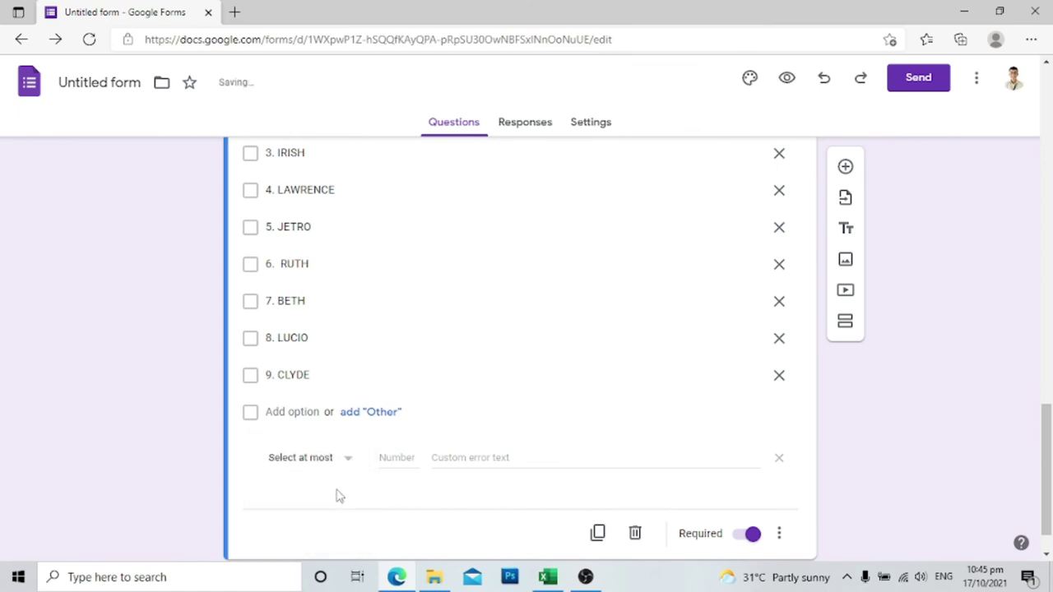
- Set the SENATOR validation limit to 5 and its custom error text to "vote at most 5"
{"action": "left_click", "coordinate": [399, 462]}
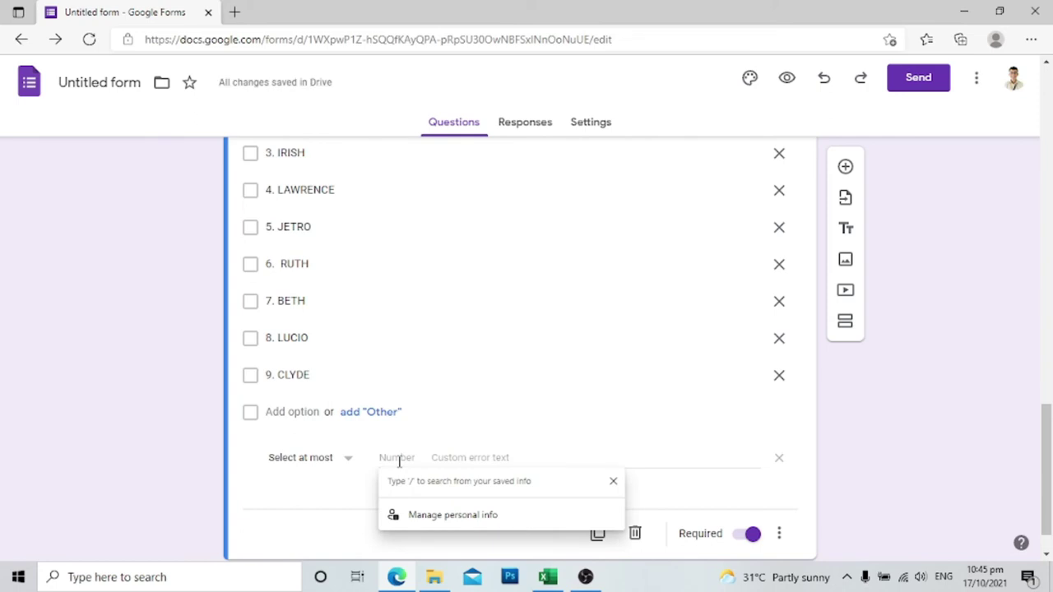
{"action": "type", "text": "5"}
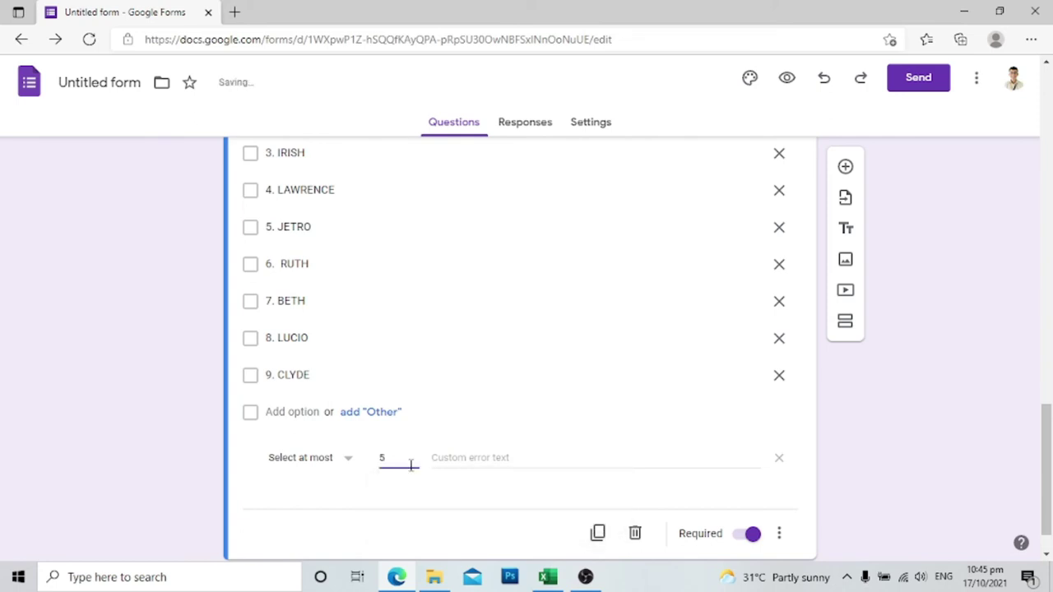
{"action": "left_click", "coordinate": [480, 459]}
{"action": "type", "text": "vote at most 5"}
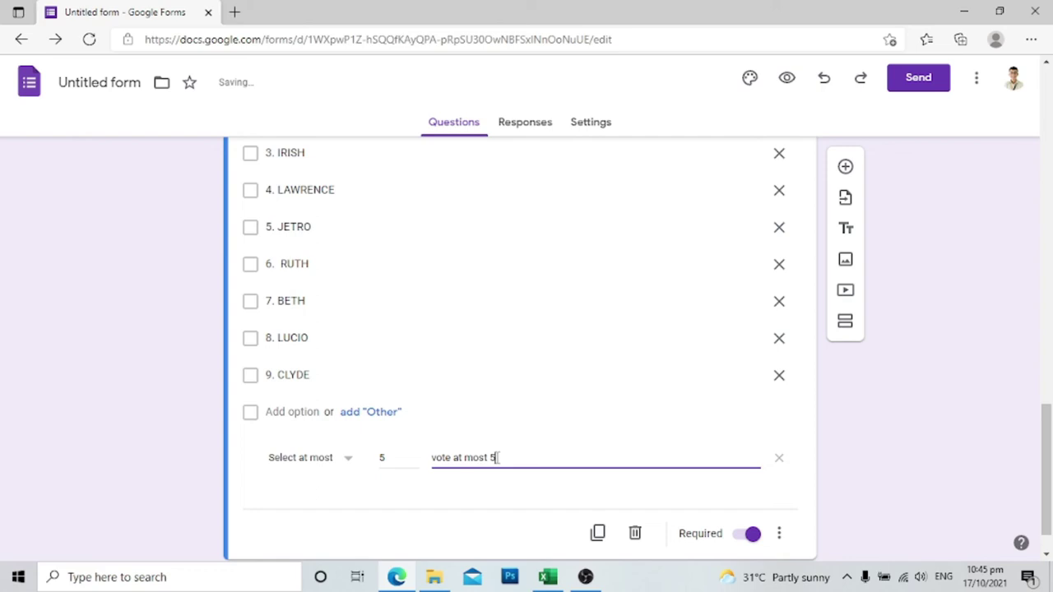
- Generate a shortened share link for the SPG ELECTION 2021 form and copy it
{"action": "scroll", "coordinate": [554, 480], "scroll_direction": "down", "scroll_amount": 1}
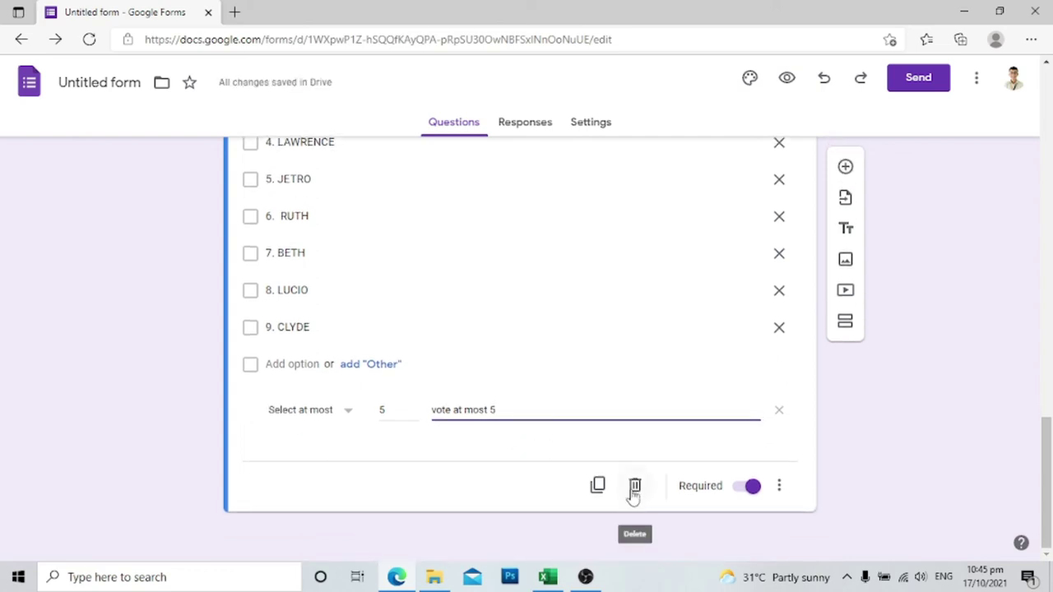
{"action": "scroll", "coordinate": [632, 494], "scroll_direction": "up", "scroll_amount": 15}
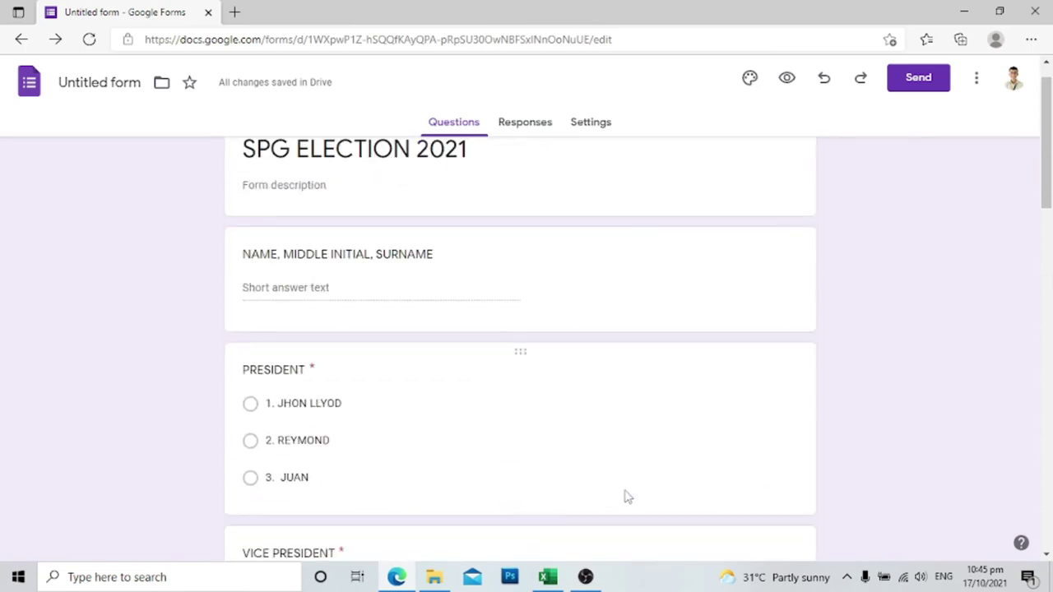
{"action": "left_click_drag", "start_coordinate": [1051, 204], "coordinate": [1050, 349]}
{"action": "scroll", "coordinate": [1051, 233], "scroll_direction": "up", "scroll_amount": 5}
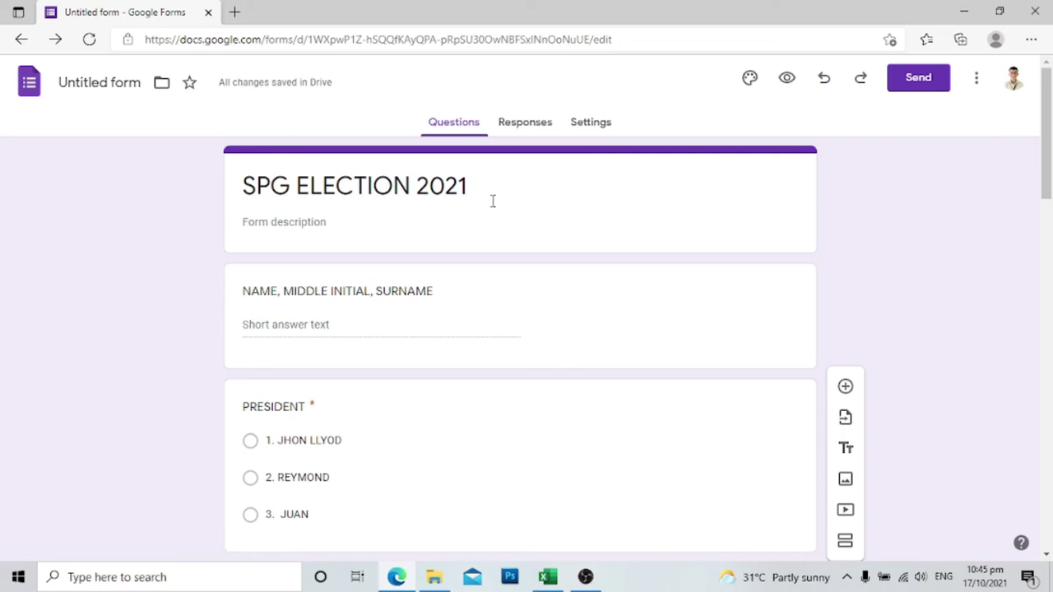
{"action": "left_click", "coordinate": [915, 86]}
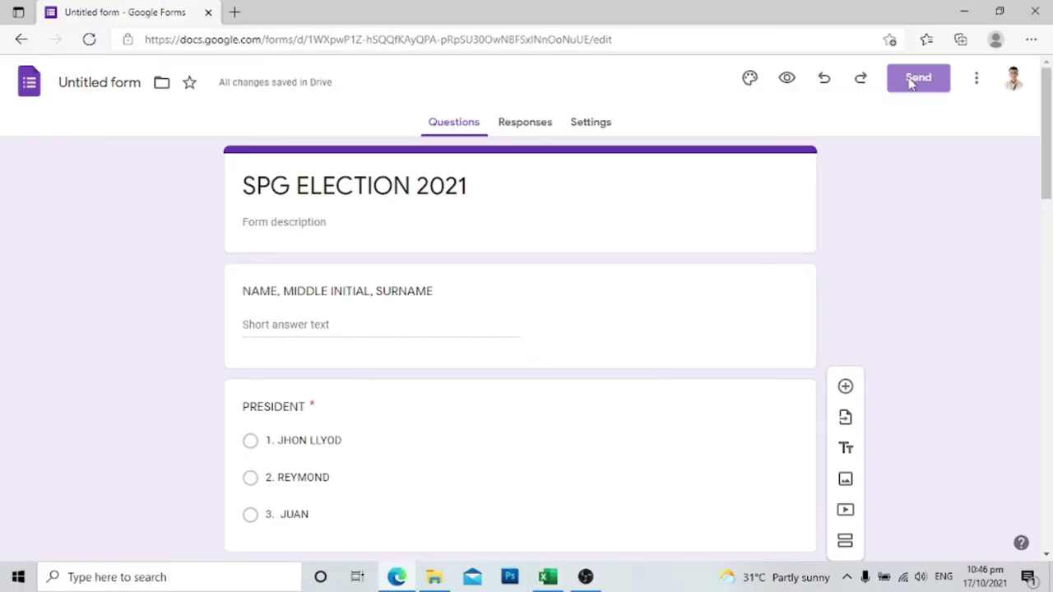
{"action": "left_click", "coordinate": [915, 78]}
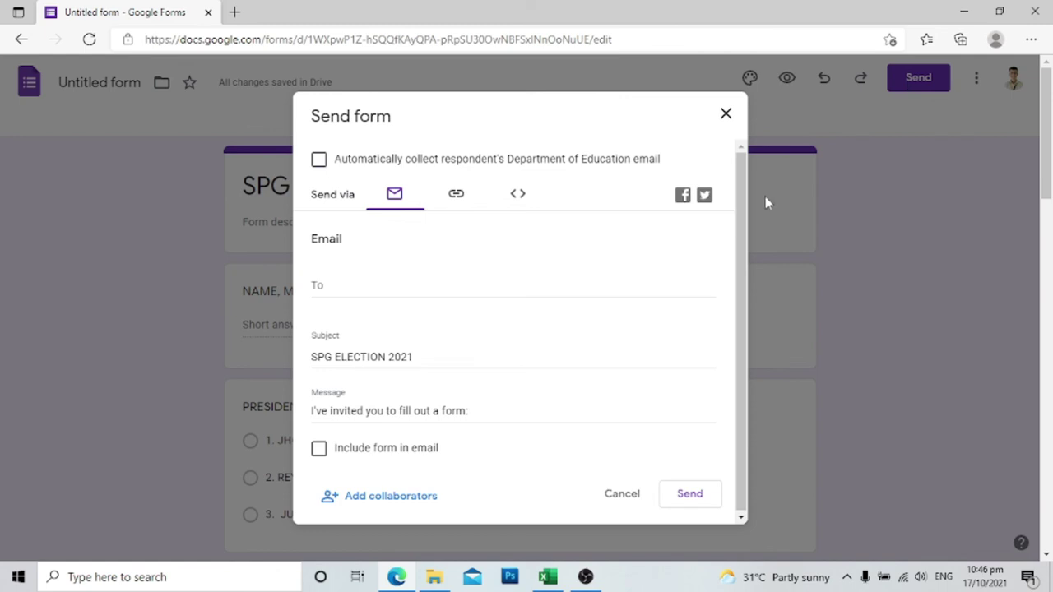
{"action": "left_click", "coordinate": [362, 283]}
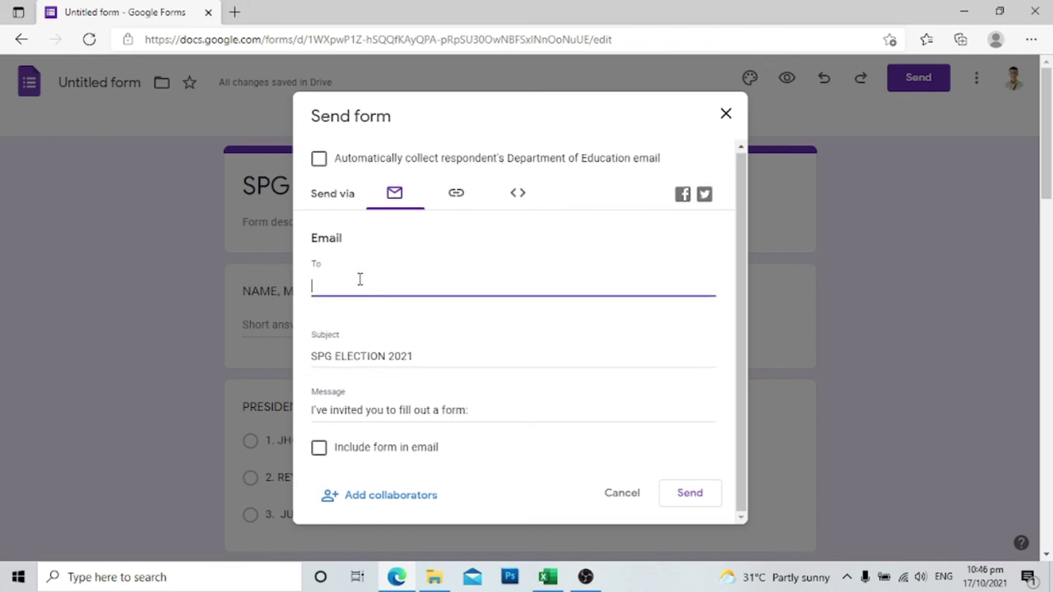
{"action": "left_click", "coordinate": [454, 196]}
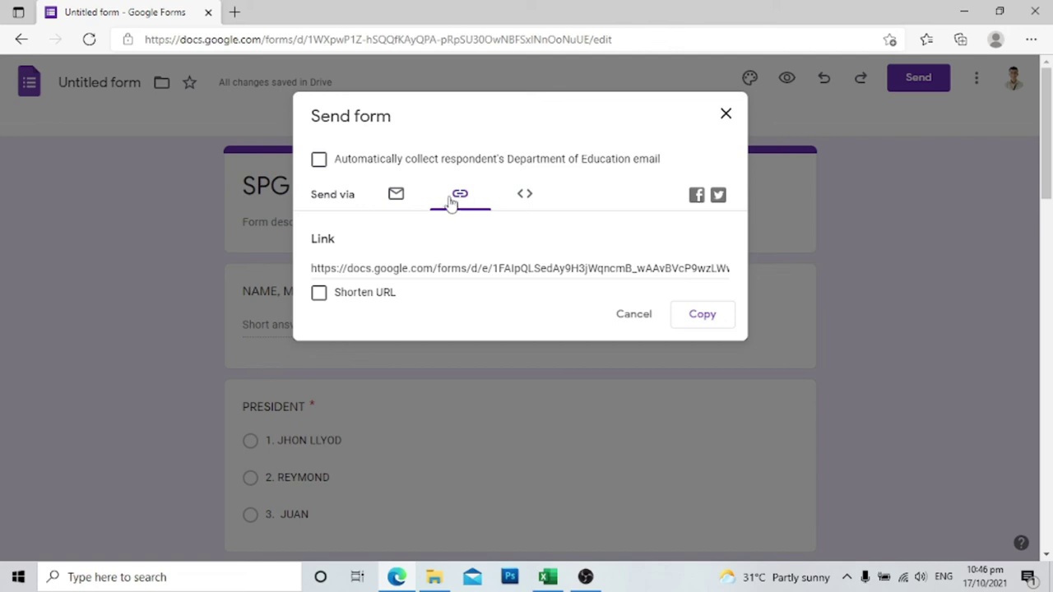
{"action": "left_click", "coordinate": [319, 293]}
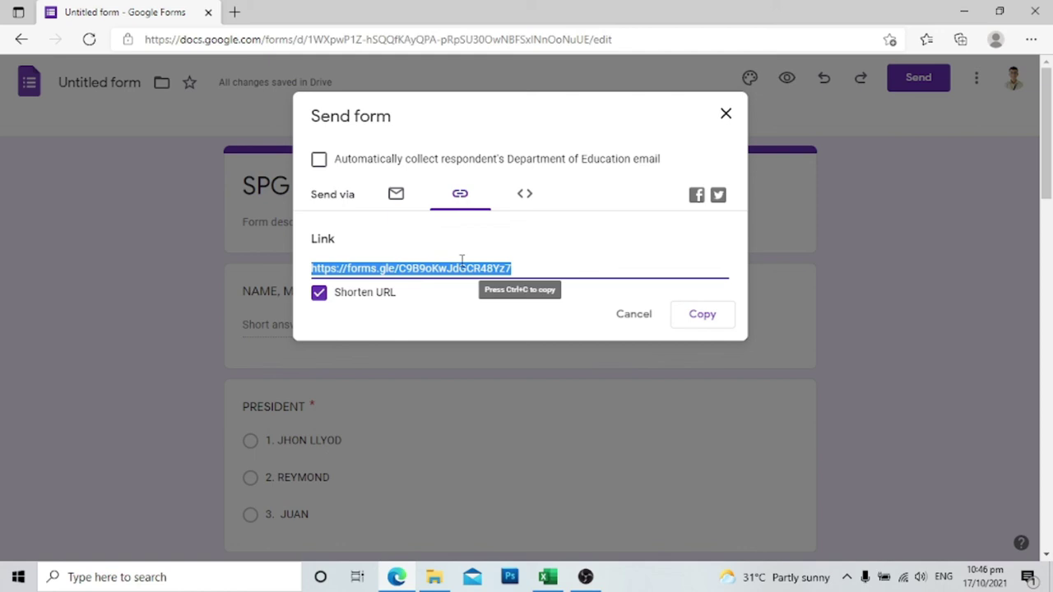
{"action": "left_click", "coordinate": [704, 321]}
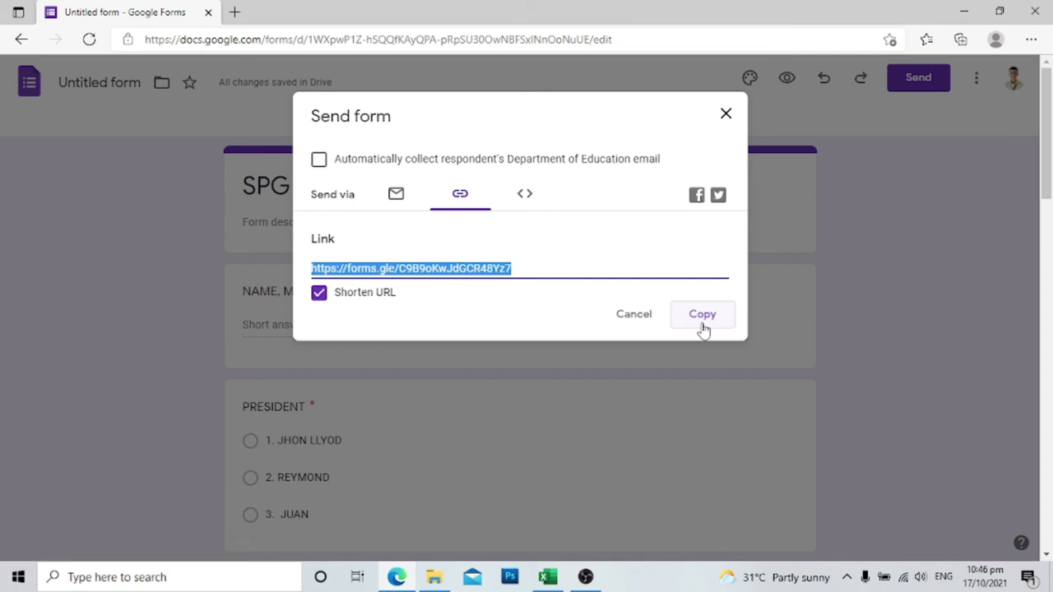
- Go to the BNES SPG ELECTION 2020-2021 form and examine the PRESIDENT vote shares in its responses summary
{"action": "left_click", "coordinate": [236, 13]}
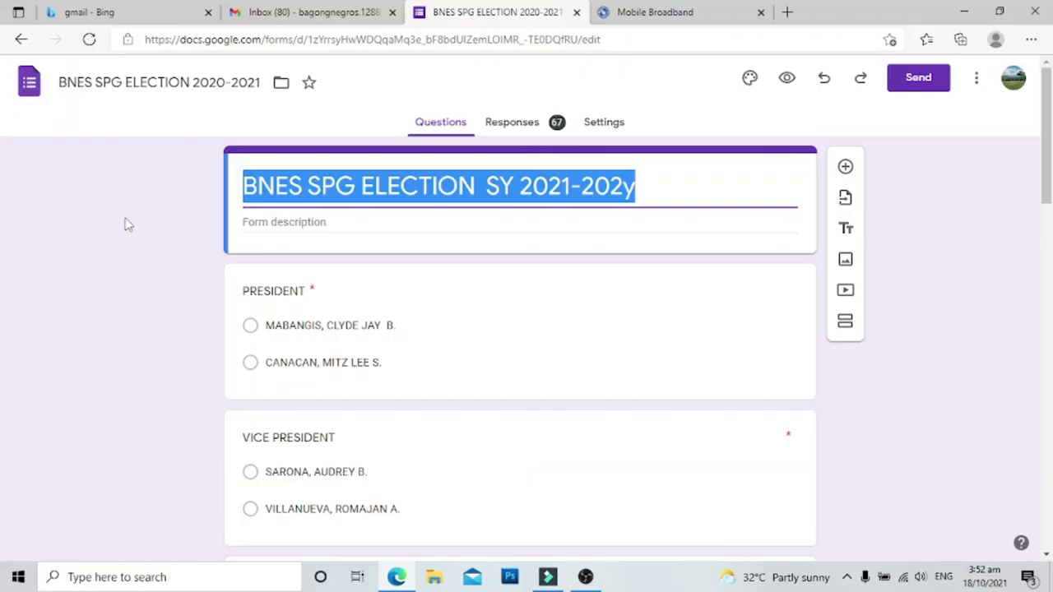
{"action": "left_click", "coordinate": [124, 223]}
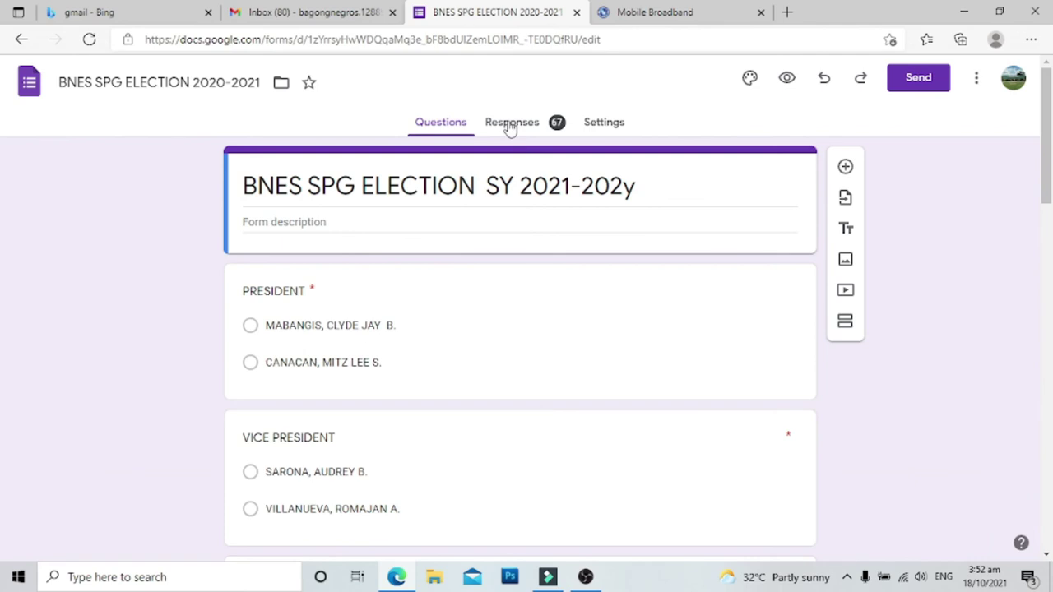
{"action": "left_click", "coordinate": [511, 125]}
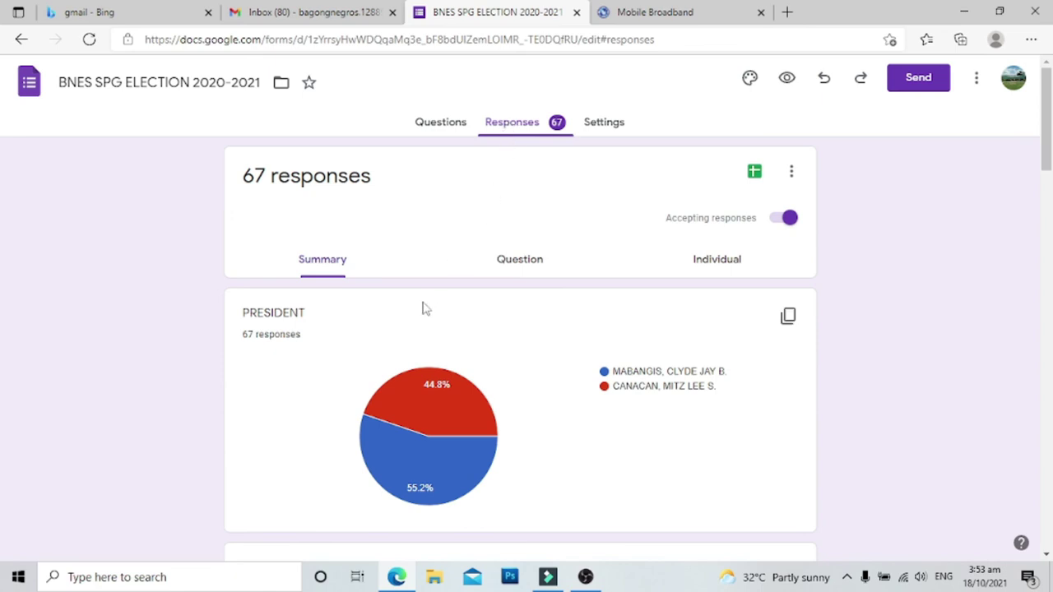
{"action": "scroll", "coordinate": [424, 309], "scroll_direction": "down", "scroll_amount": 1}
{"action": "mouse_move", "coordinate": [432, 397]}
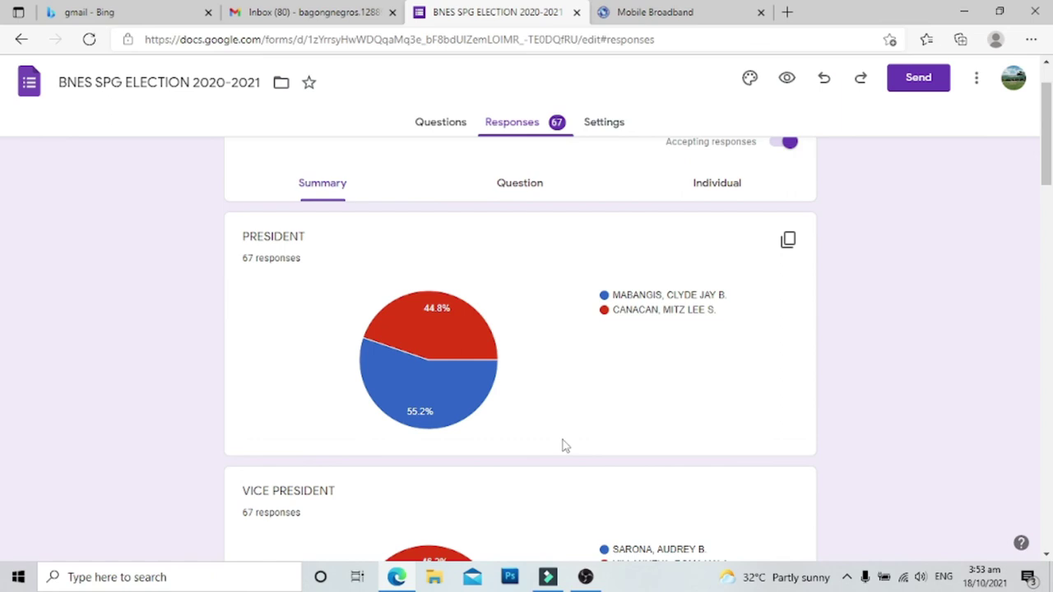
{"action": "scroll", "coordinate": [563, 445], "scroll_direction": "down", "scroll_amount": 1}
{"action": "mouse_move", "coordinate": [433, 283]}
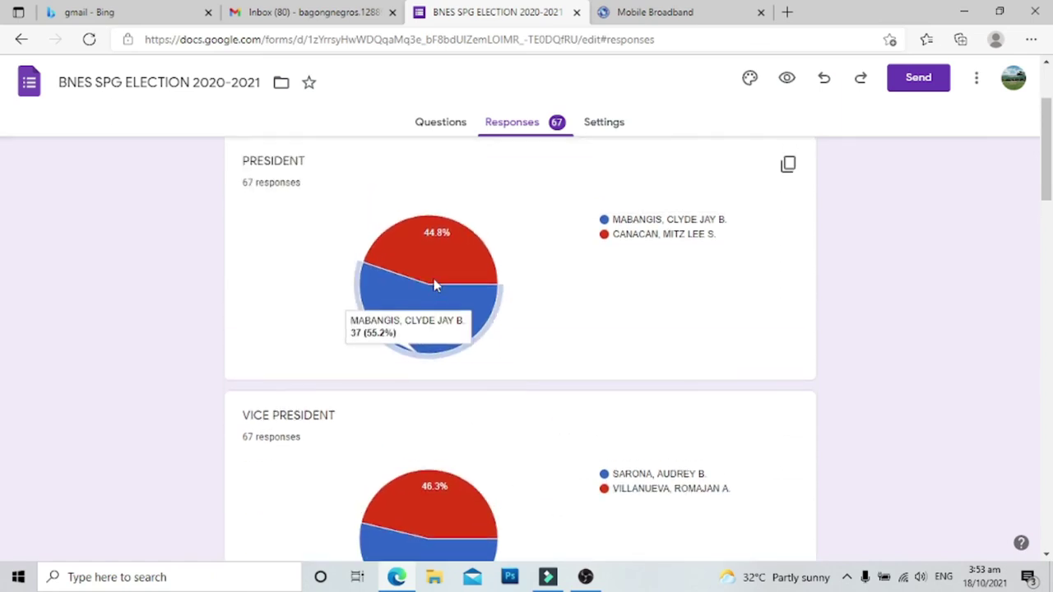
{"action": "left_click_drag", "start_coordinate": [612, 220], "coordinate": [725, 220]}
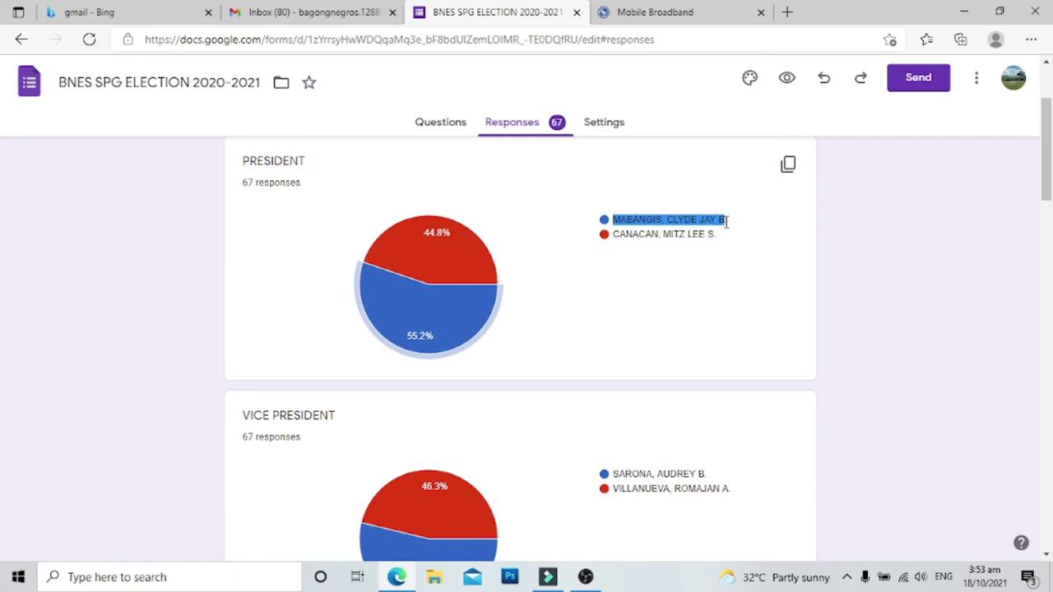
- Examine the leading candidates and vote shares in the VICE PRESIDENT and SECRETARY response charts
{"action": "scroll", "coordinate": [665, 308], "scroll_direction": "down", "scroll_amount": 3}
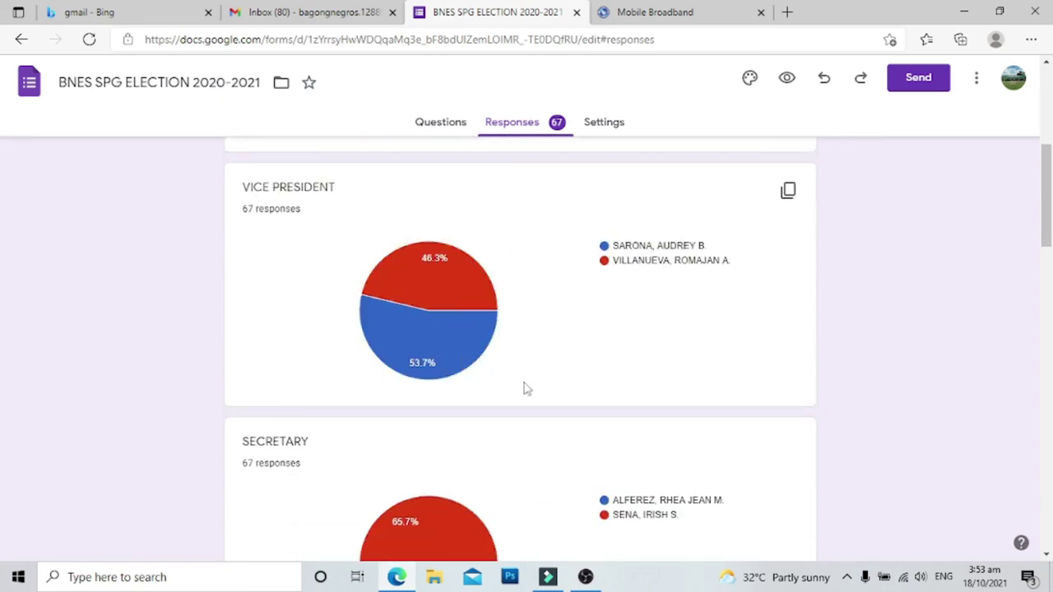
{"action": "double_click", "coordinate": [625, 245]}
{"action": "left_click", "coordinate": [713, 248]}
{"action": "triple_click", "coordinate": [707, 247]}
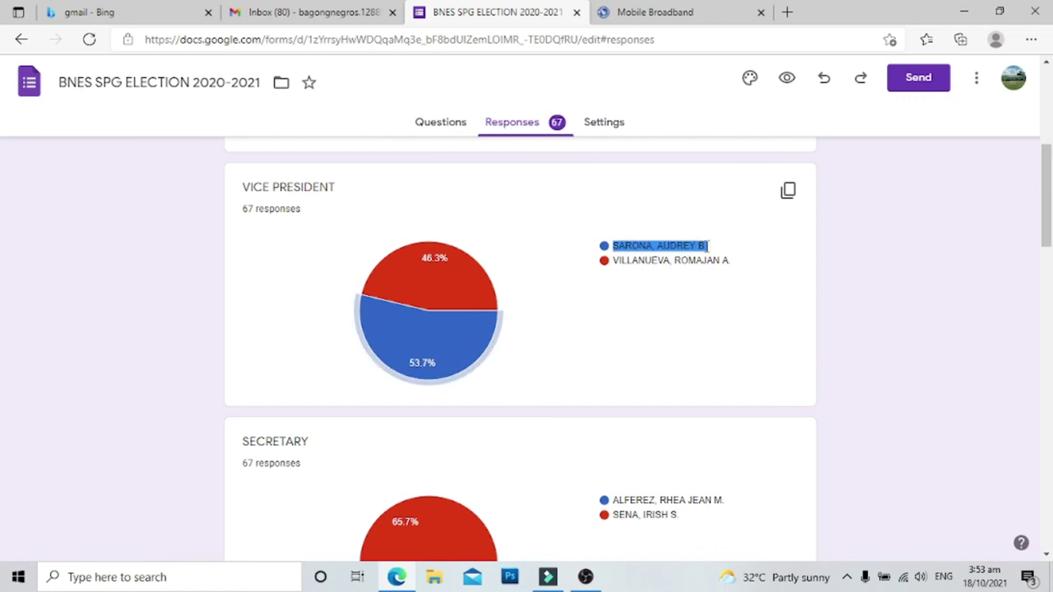
{"action": "scroll", "coordinate": [548, 366], "scroll_direction": "down", "scroll_amount": 3}
{"action": "mouse_move", "coordinate": [431, 347]}
{"action": "mouse_move", "coordinate": [417, 327]}
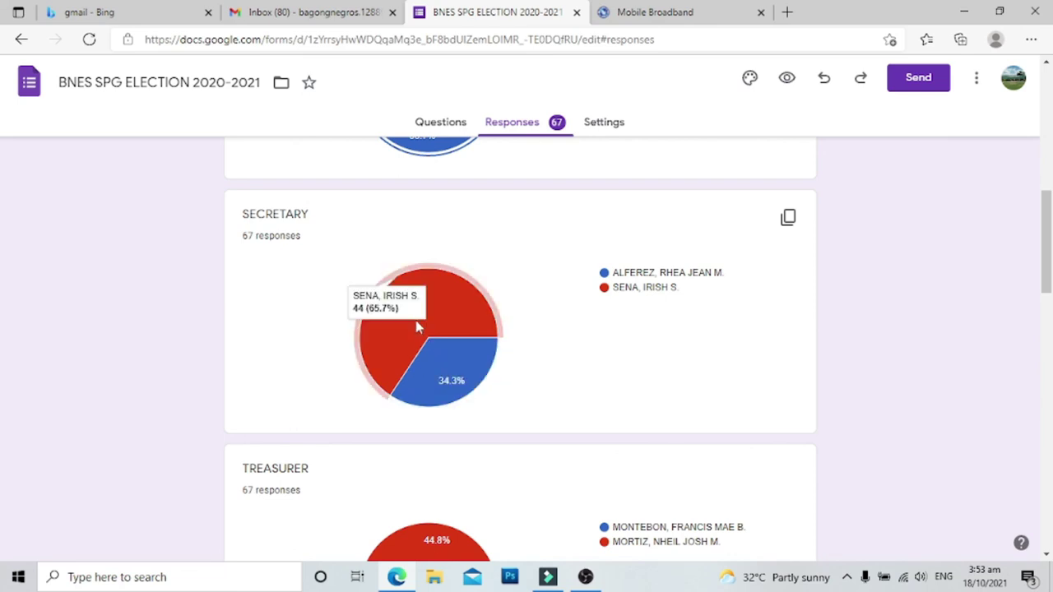